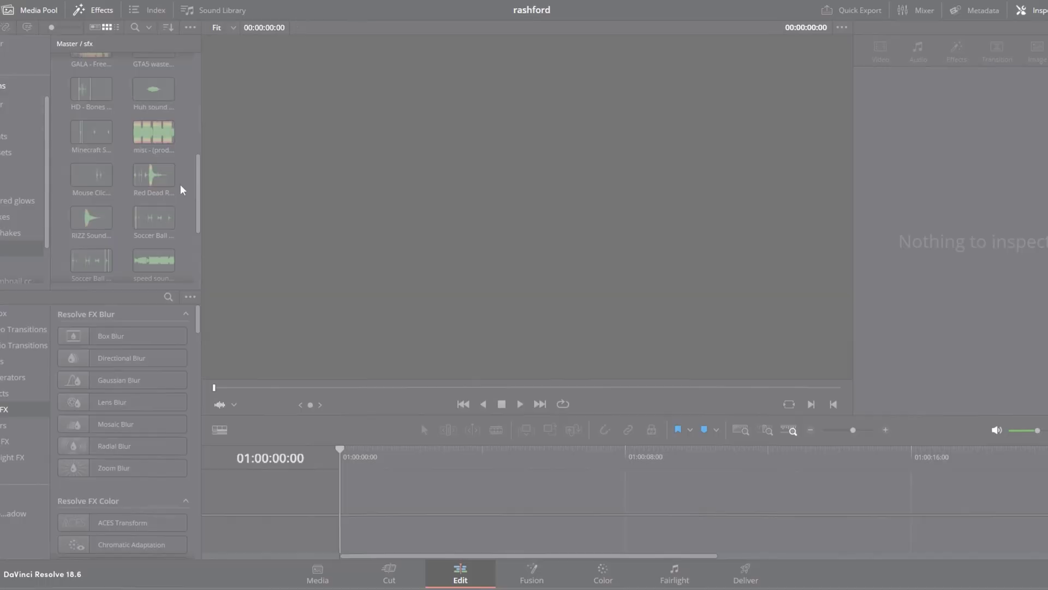
Place the DIA DE FIESTA SUPER SLOWED song from the sfx bin at the start of a new timeline
{"action": "scroll", "coordinate": [182, 195], "scroll_direction": "up", "scroll_amount": 5}
{"action": "scroll", "coordinate": [182, 195], "scroll_direction": "up", "scroll_amount": 2}
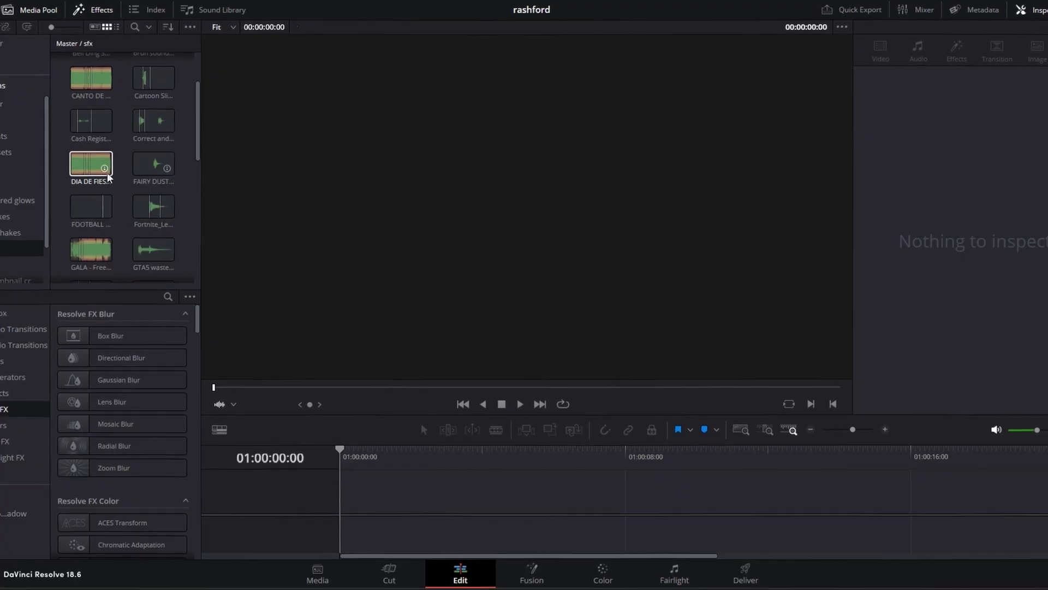
{"action": "left_click_drag", "start_coordinate": [105, 173], "coordinate": [319, 519]}
Add the 0919 (2).mp4 footage from the Master bin right after the song and delete its linked audio
{"action": "left_click", "coordinate": [3, 102]}
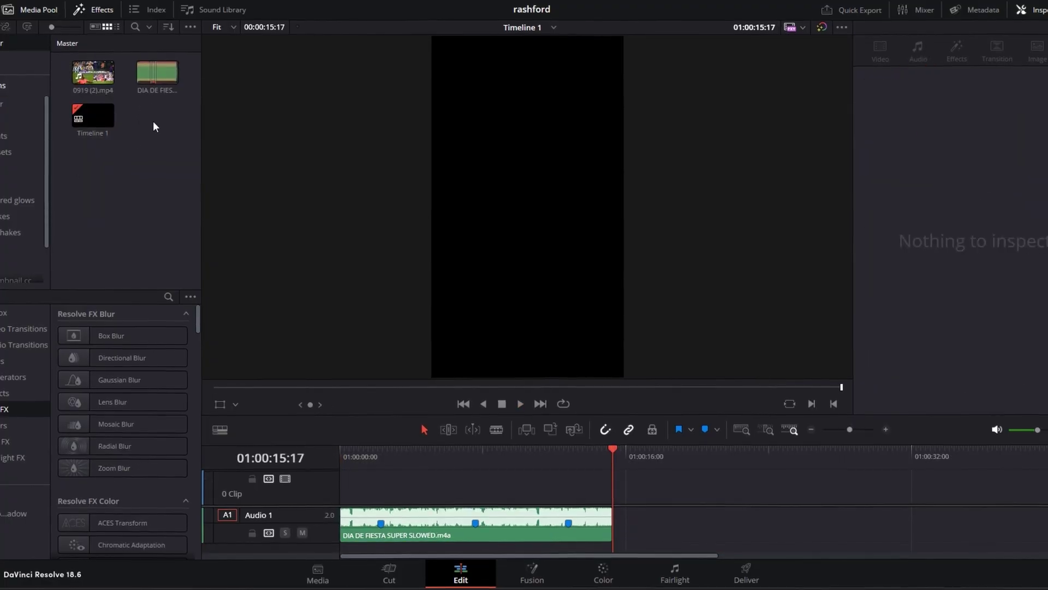
{"action": "left_click_drag", "start_coordinate": [93, 71], "coordinate": [645, 489]}
{"action": "left_click", "coordinate": [672, 513], "text": "alt"}
{"action": "key", "text": "BackSpace"}
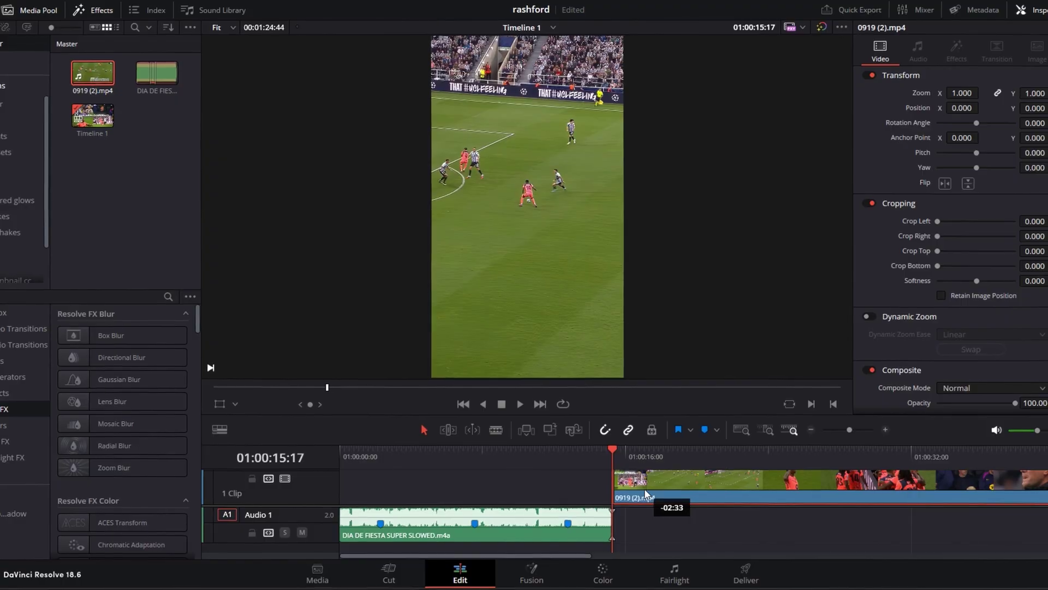
Change the footage clip's retime process and set its zoom to 0.750
{"action": "scroll", "coordinate": [948, 287], "scroll_direction": "down", "scroll_amount": 5}
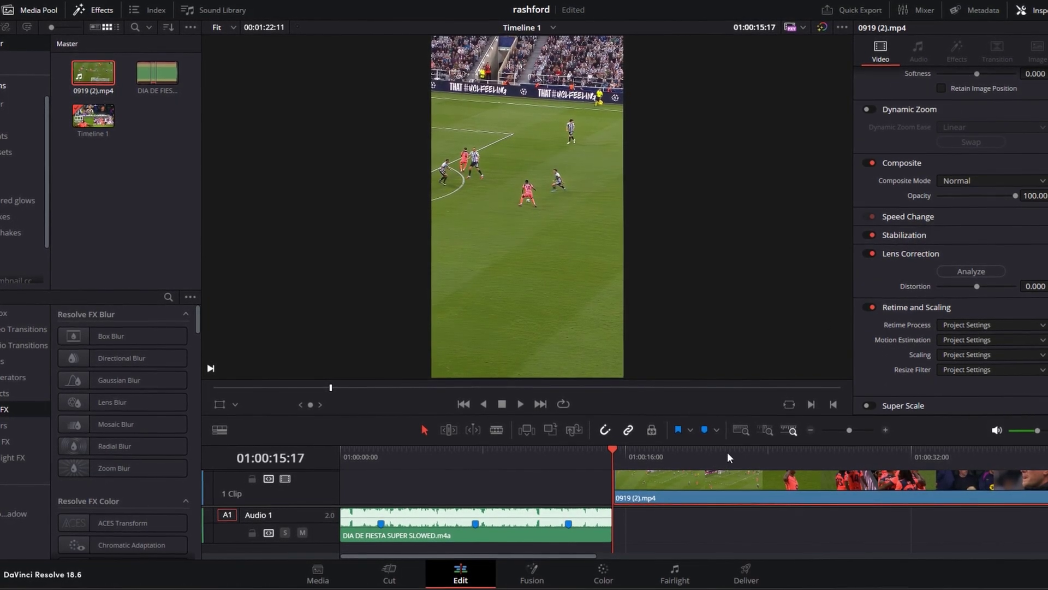
{"action": "left_click", "coordinate": [978, 325]}
{"action": "left_click", "coordinate": [978, 379]}
{"action": "scroll", "coordinate": [981, 105], "scroll_direction": "up", "scroll_amount": 5}
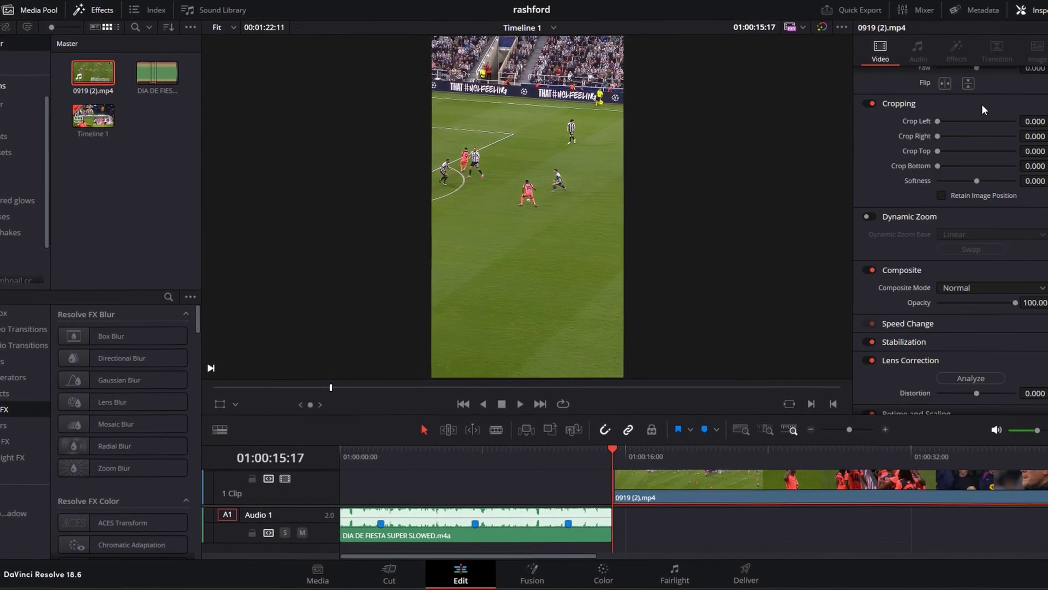
{"action": "mouse_move", "coordinate": [965, 93]}
{"action": "left_mouse_down"}
{"action": "mouse_move", "coordinate": [955, 93]}
{"action": "mouse_move", "coordinate": [983, 93]}
{"action": "left_mouse_up"}
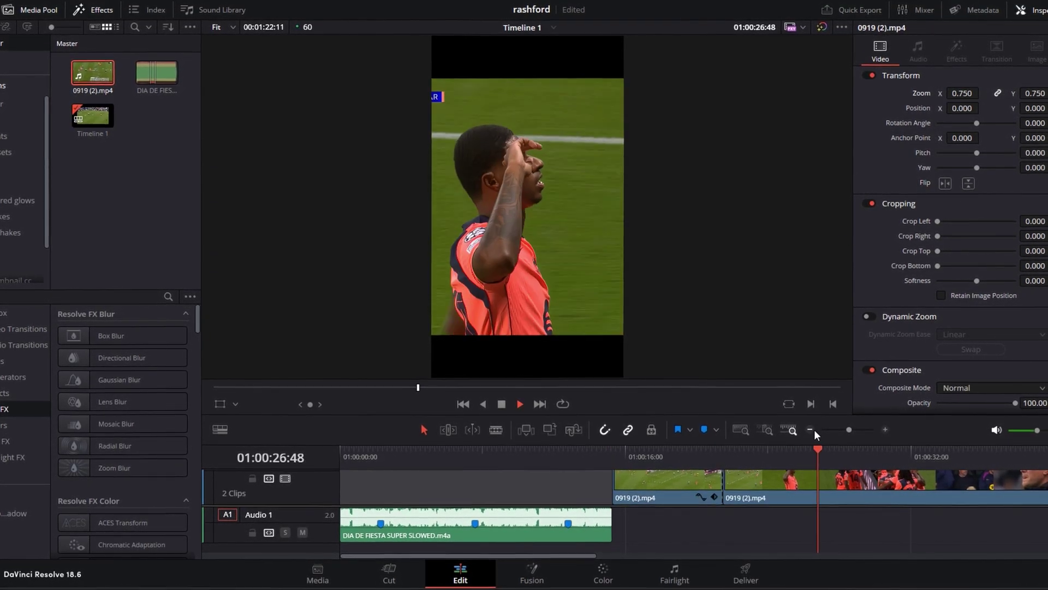
Split the long footage clip near its end at 01:01:20:02
{"action": "left_click", "coordinate": [811, 430]}
{"action": "left_click_drag", "start_coordinate": [698, 459], "coordinate": [485, 451]}
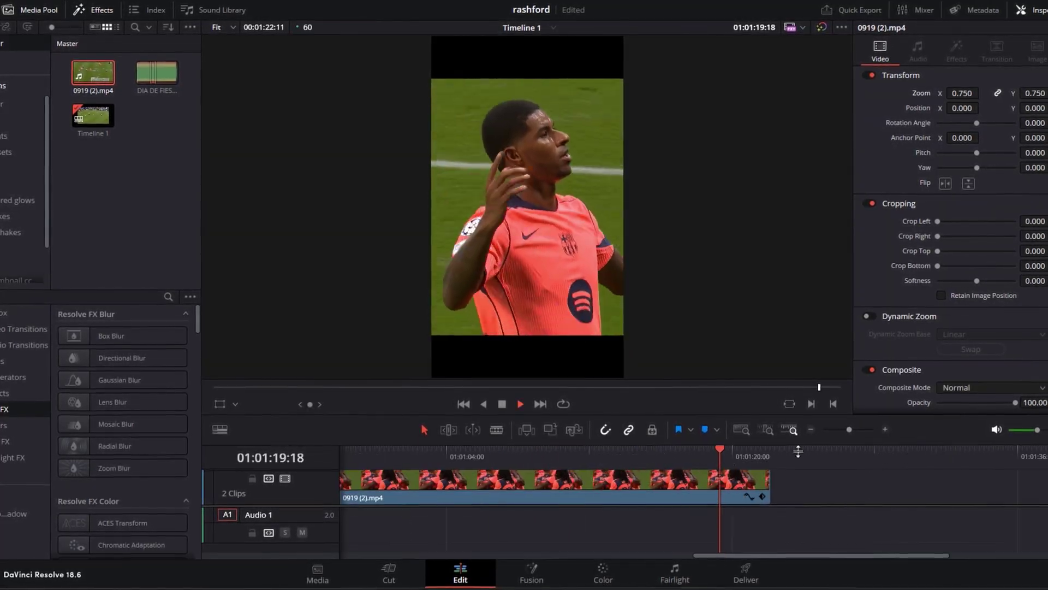
{"action": "left_click_drag", "start_coordinate": [737, 459], "coordinate": [732, 460]}
{"action": "left_click_drag", "start_coordinate": [748, 506], "coordinate": [753, 525]}
{"action": "key", "text": "ctrl+b"}
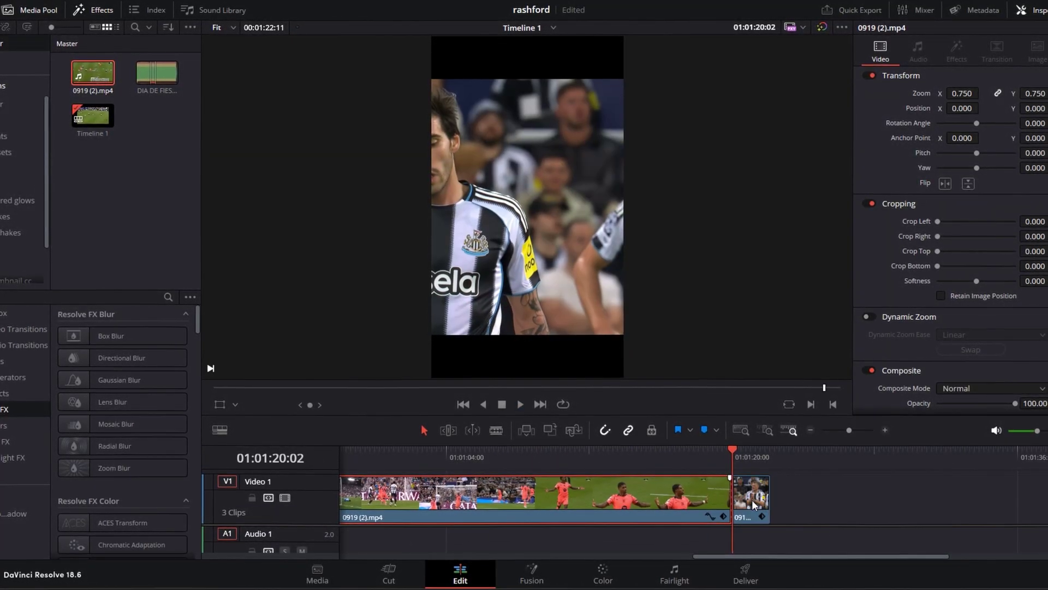
Move the short segment after the split to the very start of Video 1, above the song
{"action": "left_click", "coordinate": [753, 500]}
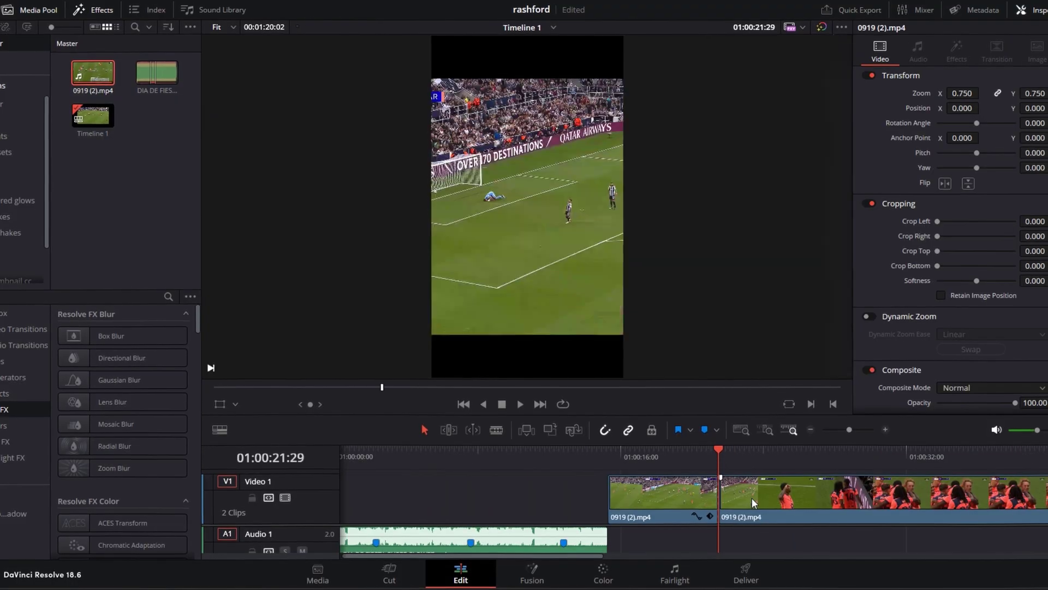
{"action": "key", "text": "ctrl+x"}
{"action": "key", "text": "Home"}
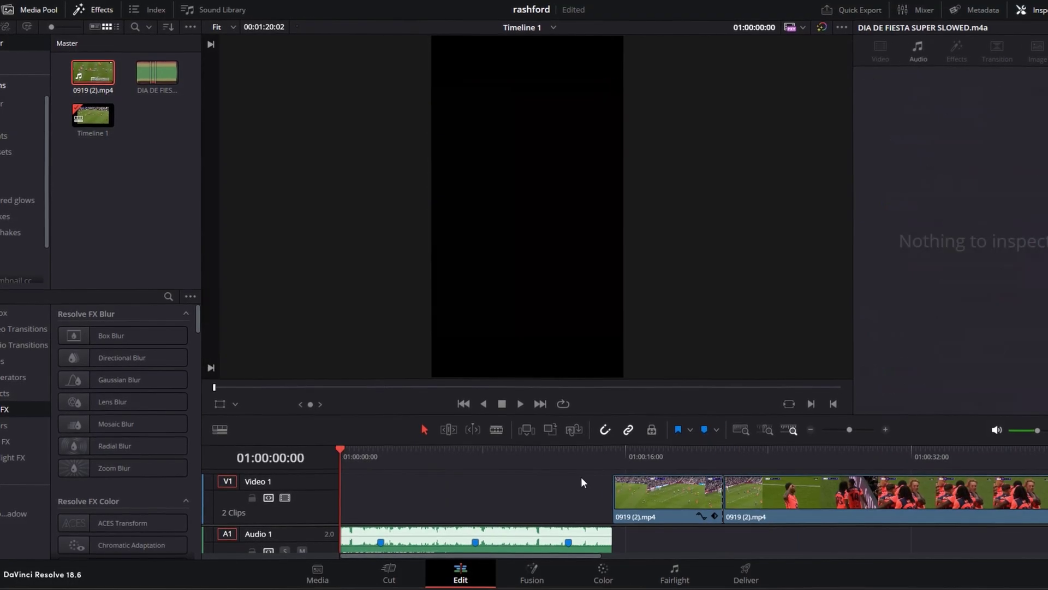
{"action": "key", "text": "ctrl+v"}
{"action": "left_click", "coordinate": [340, 456]}
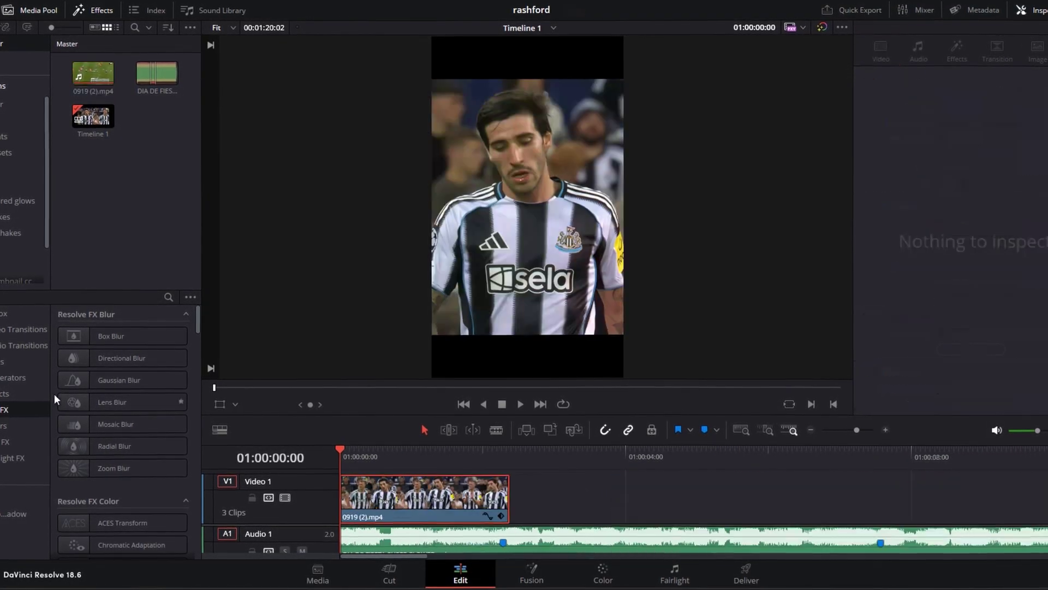
Place an adjustment clip cropped about 296 at top and bottom over the timeline, and trim the opening clip to the first audio marker
{"action": "left_click", "coordinate": [33, 393]}
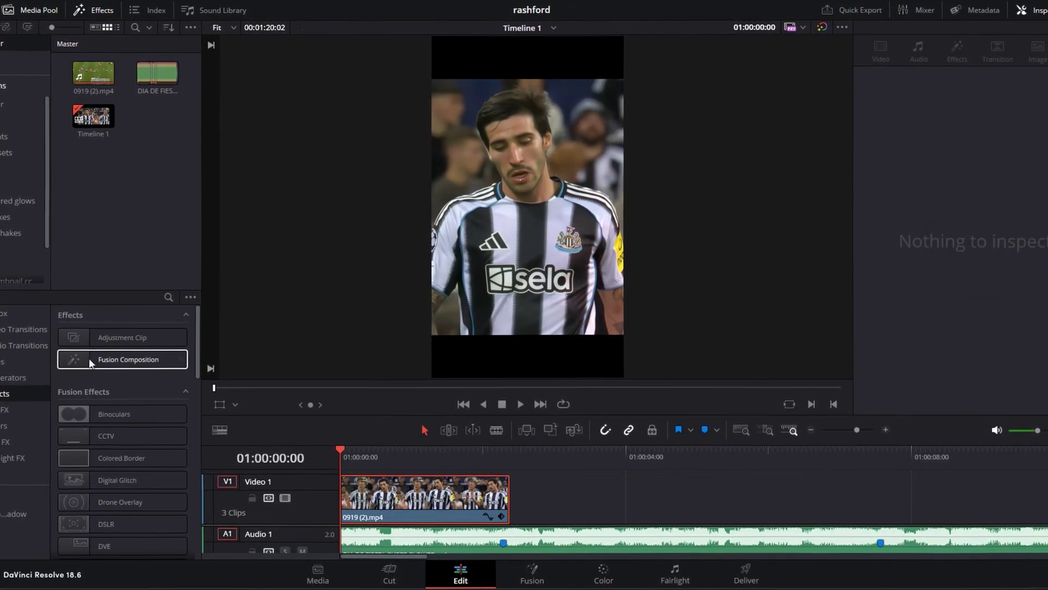
{"action": "left_click_drag", "start_coordinate": [92, 339], "coordinate": [398, 484]}
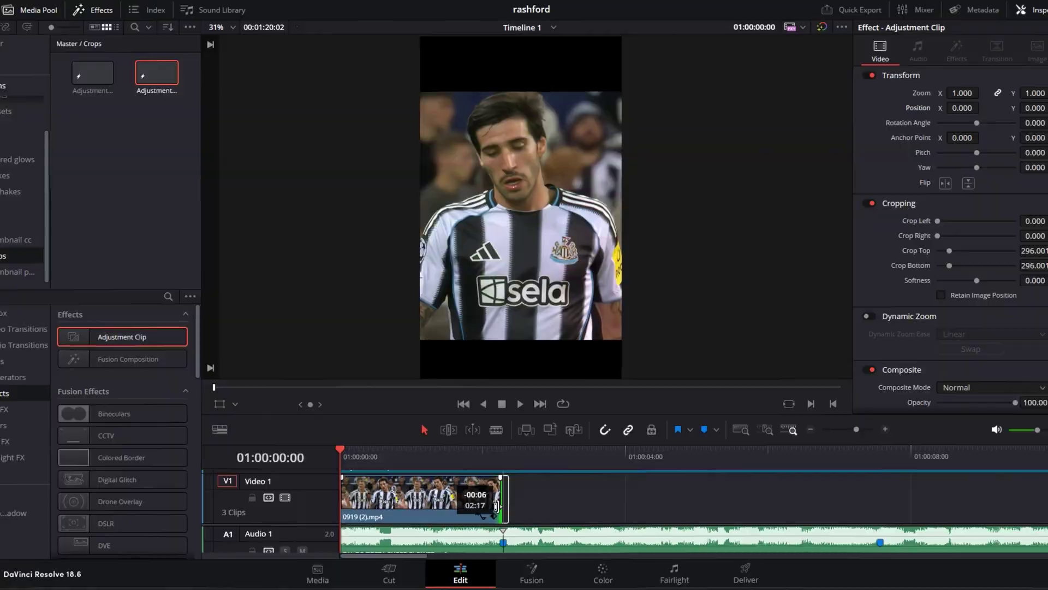
{"action": "left_click", "coordinate": [449, 502]}
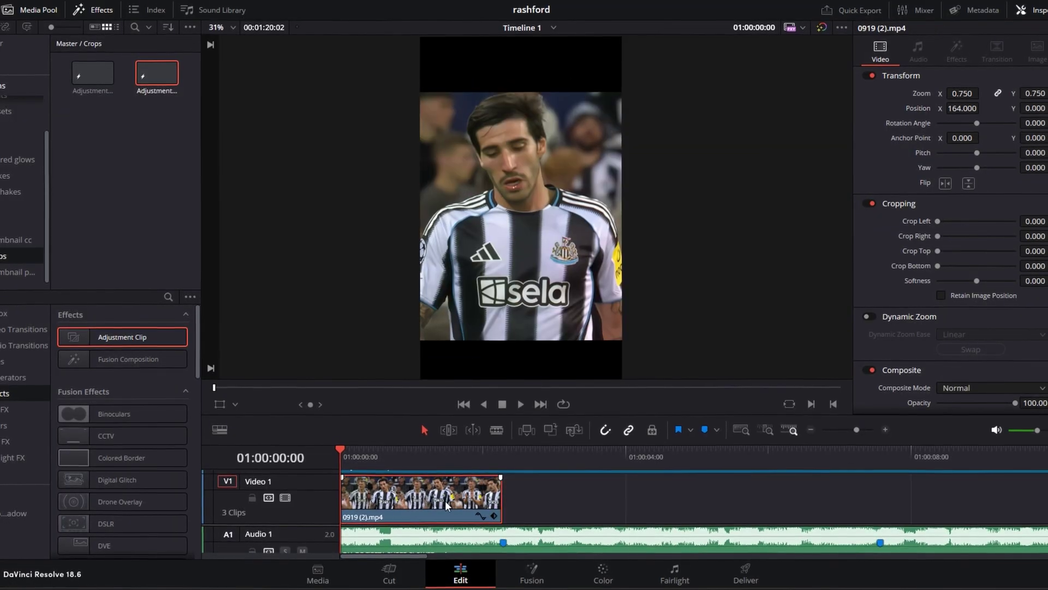
Keyframe the opening clip's X position to reach 217 at 01:00:01:40, and play the movement back
{"action": "key", "text": "space"}
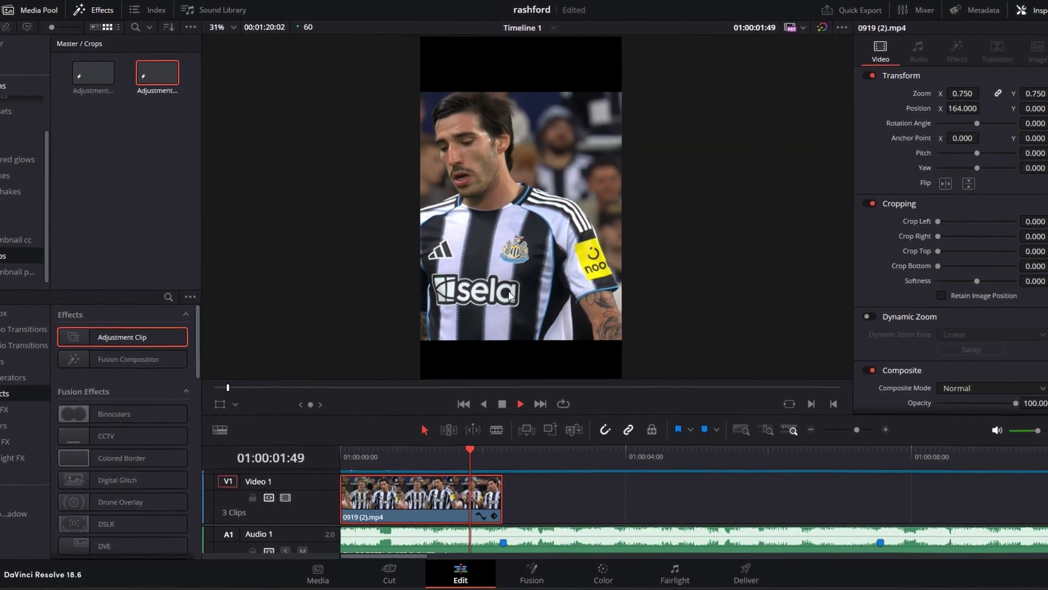
{"action": "key", "text": "space"}
{"action": "key", "text": "Home"}
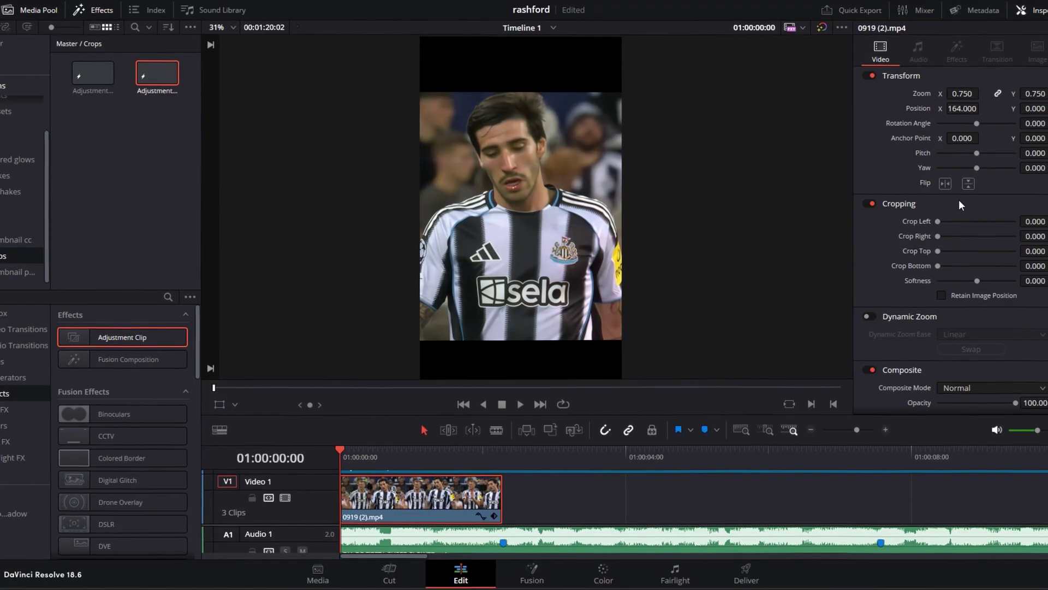
{"action": "key", "text": "space"}
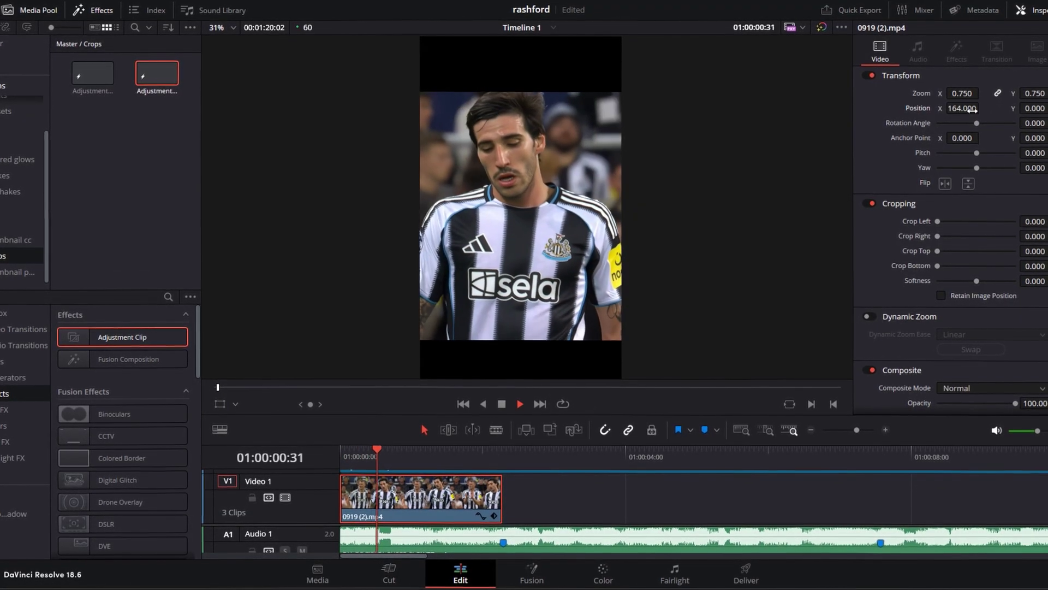
{"action": "key", "text": "space"}
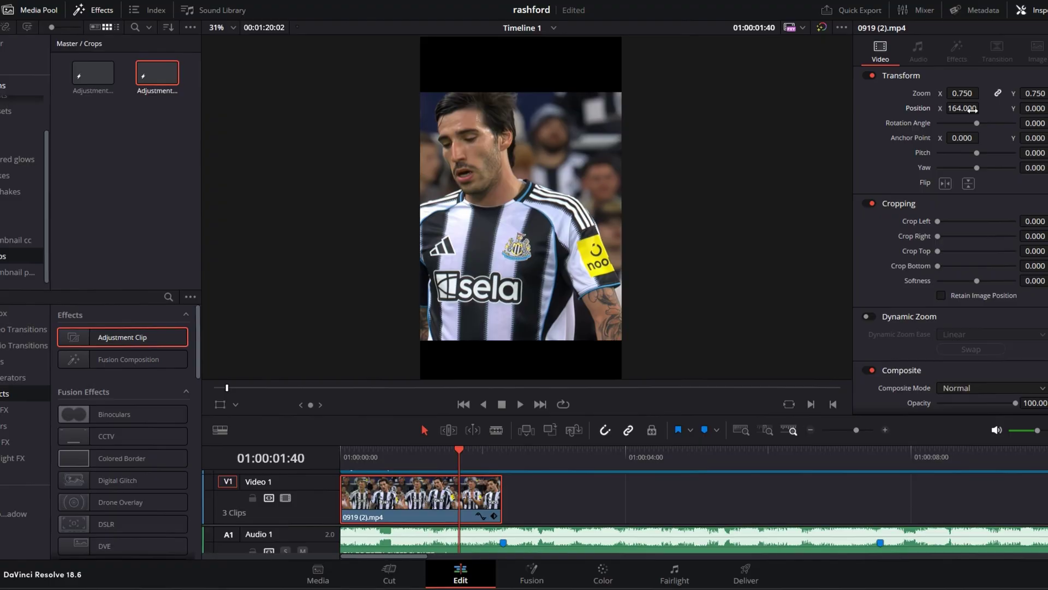
{"action": "left_click_drag", "start_coordinate": [969, 109], "coordinate": [983, 108]}
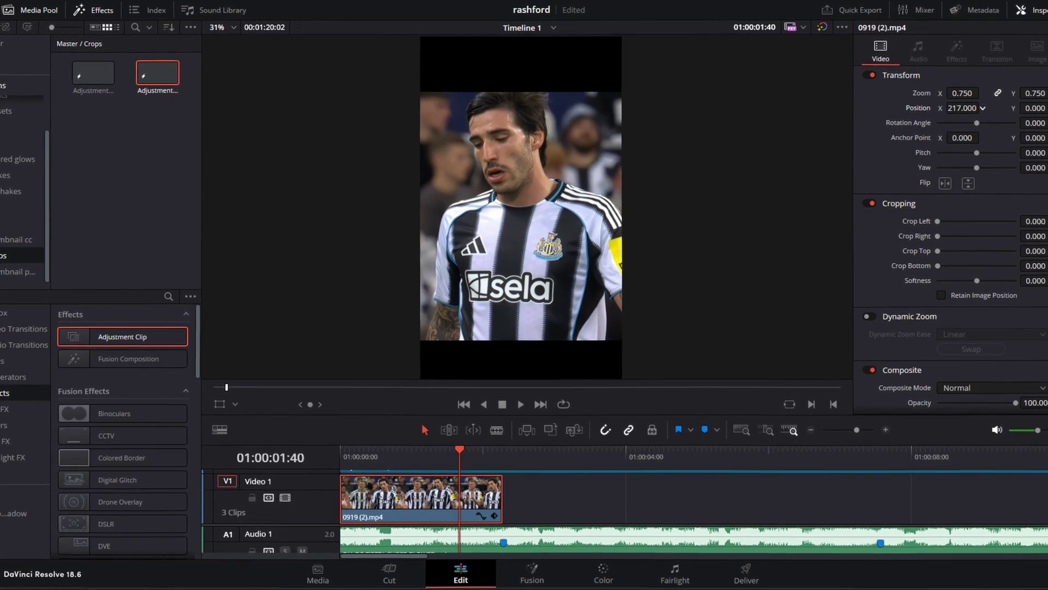
{"action": "key", "text": "Home"}
{"action": "key", "text": "space"}
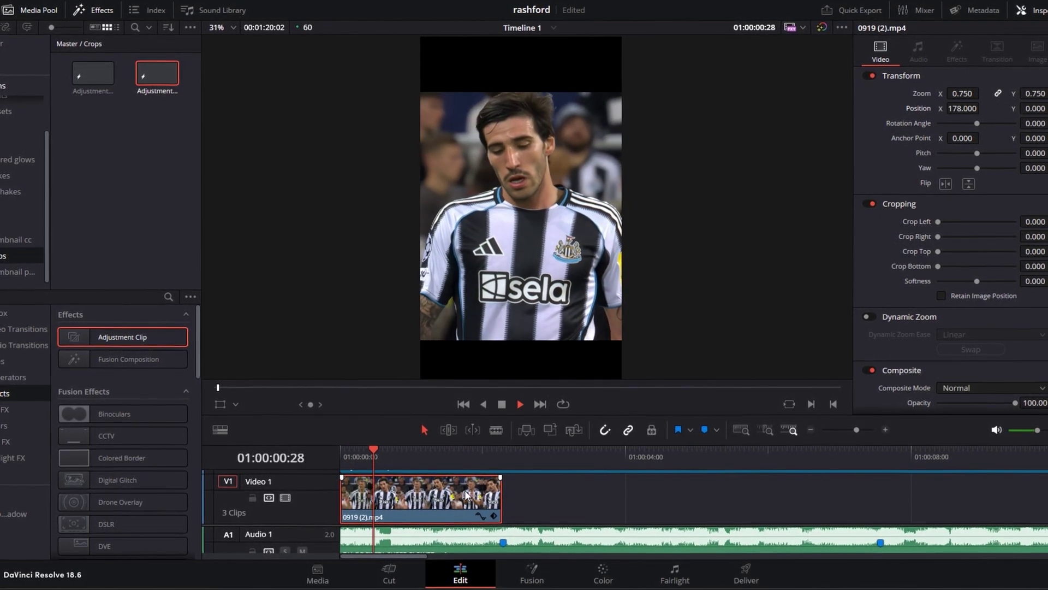
{"action": "key", "text": "space"}
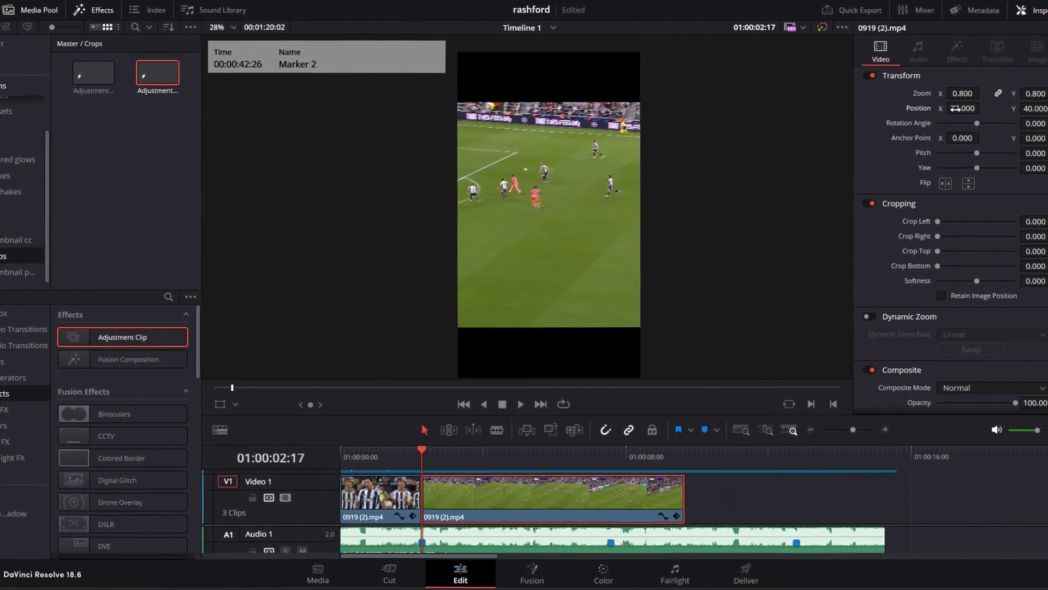
Keyframe the second clip's X position from 47 at 01:00:02:17 to -113 to follow the play
{"action": "key", "text": "space"}
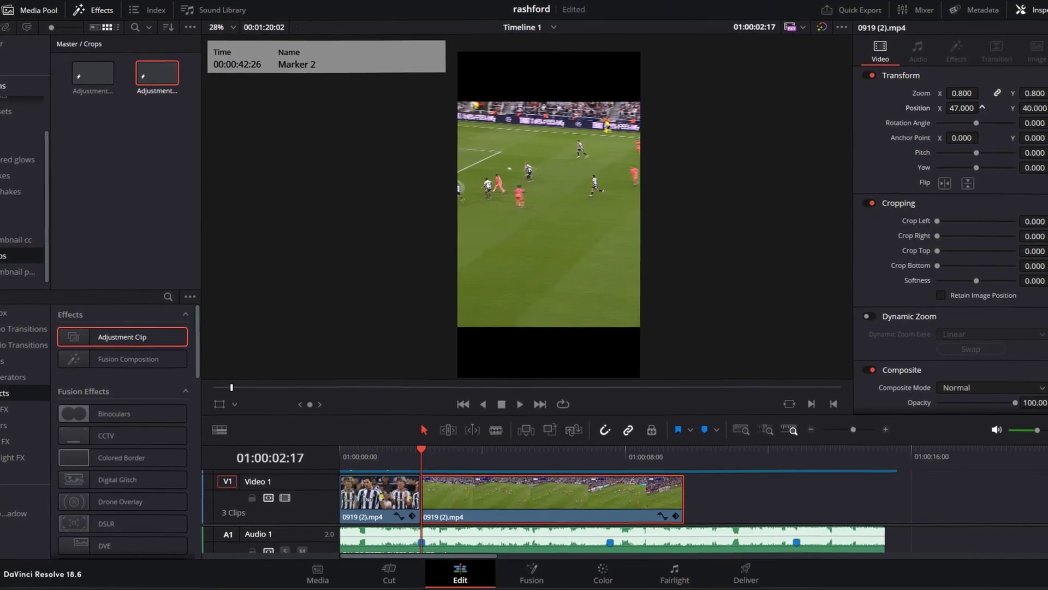
{"action": "key", "text": "space"}
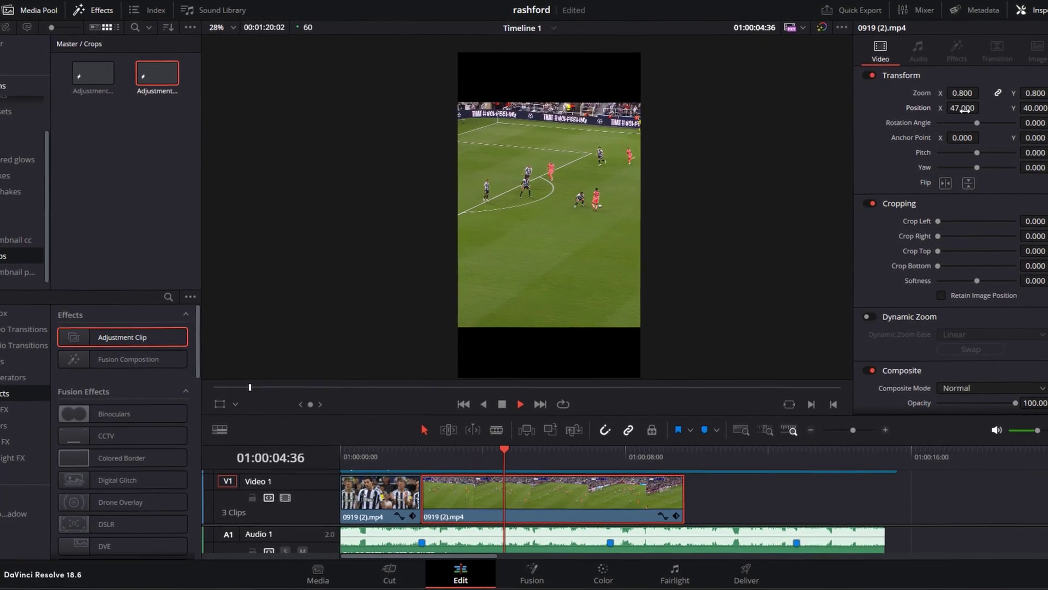
{"action": "left_click_drag", "start_coordinate": [964, 109], "coordinate": [983, 108]}
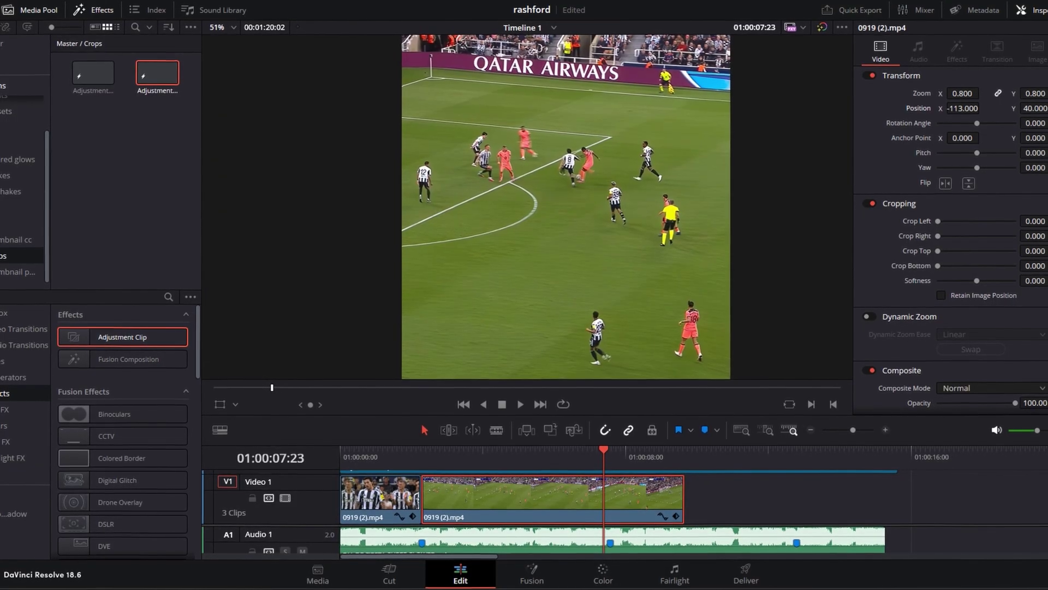
Find the shot moment at 01:00:07:53 in the second clip, keyframe its X position onward to 165, and play it back
{"action": "scroll", "coordinate": [625, 233], "scroll_direction": "down", "scroll_amount": 2}
{"action": "key", "text": "space"}
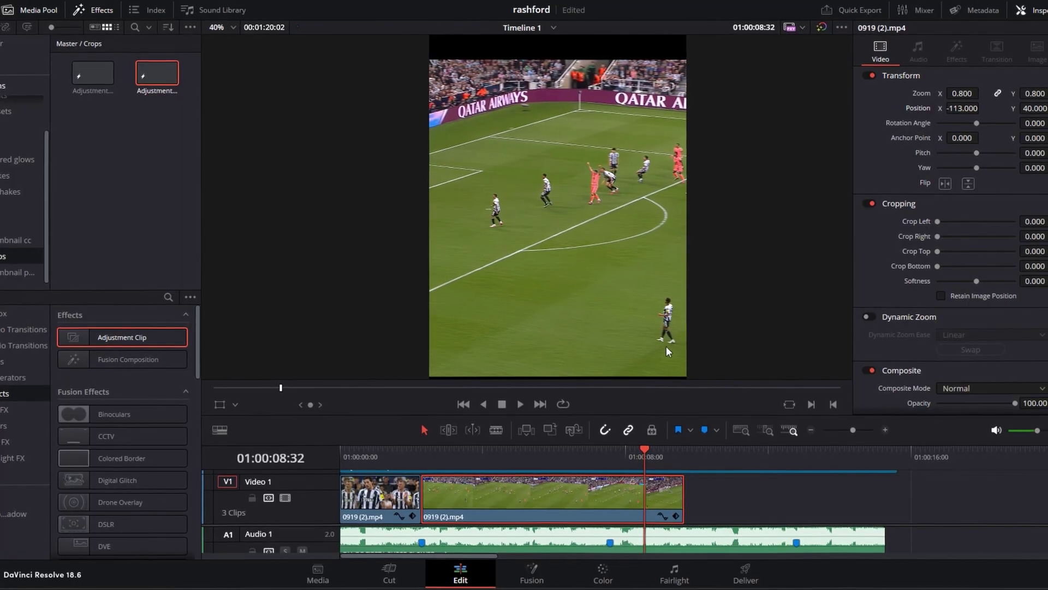
{"action": "key", "text": "Left"}
{"action": "key", "text": "Left"}
{"action": "key", "text": "Left"}
{"action": "key", "text": "Left"}
{"action": "key", "text": "Left"}
{"action": "key", "text": "Left"}
{"action": "key", "text": "Left"}
{"action": "key", "text": "Left"}
{"action": "key", "text": "Left"}
{"action": "key", "text": "Left"}
{"action": "key", "text": "Left"}
{"action": "key", "text": "Left"}
{"action": "key", "text": "Left"}
{"action": "key", "text": "Left"}
{"action": "key", "text": "Left"}
{"action": "key", "text": "Left"}
{"action": "key", "text": "Left"}
{"action": "key", "text": "Left"}
{"action": "key", "text": "Left"}
{"action": "key", "text": "Left"}
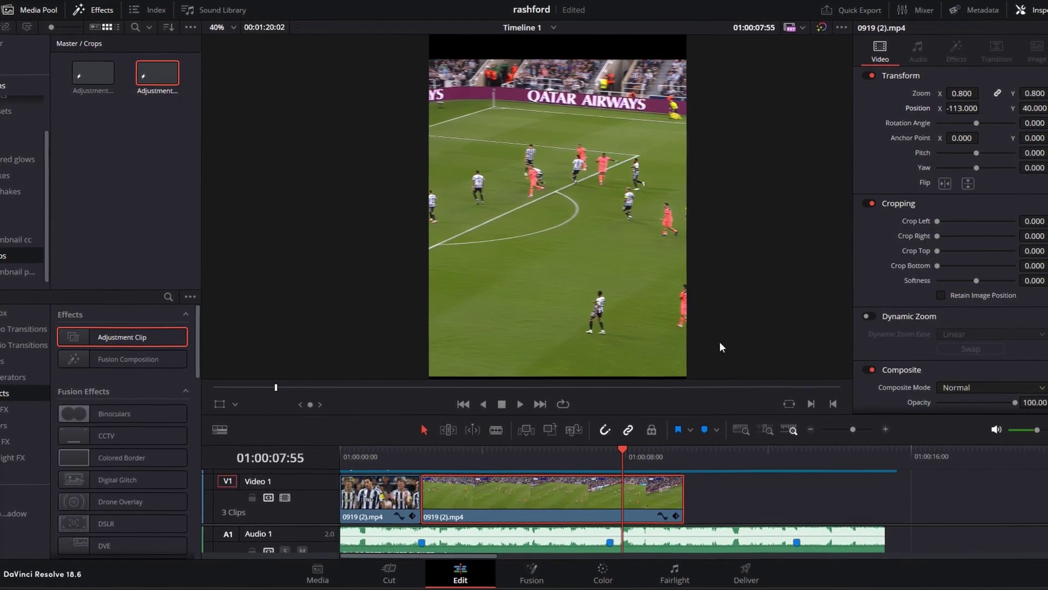
{"action": "key", "text": "Left"}
{"action": "key", "text": "Left"}
{"action": "key", "text": "Left"}
{"action": "key", "text": "Left"}
{"action": "key", "text": "Right"}
{"action": "key", "text": "Right"}
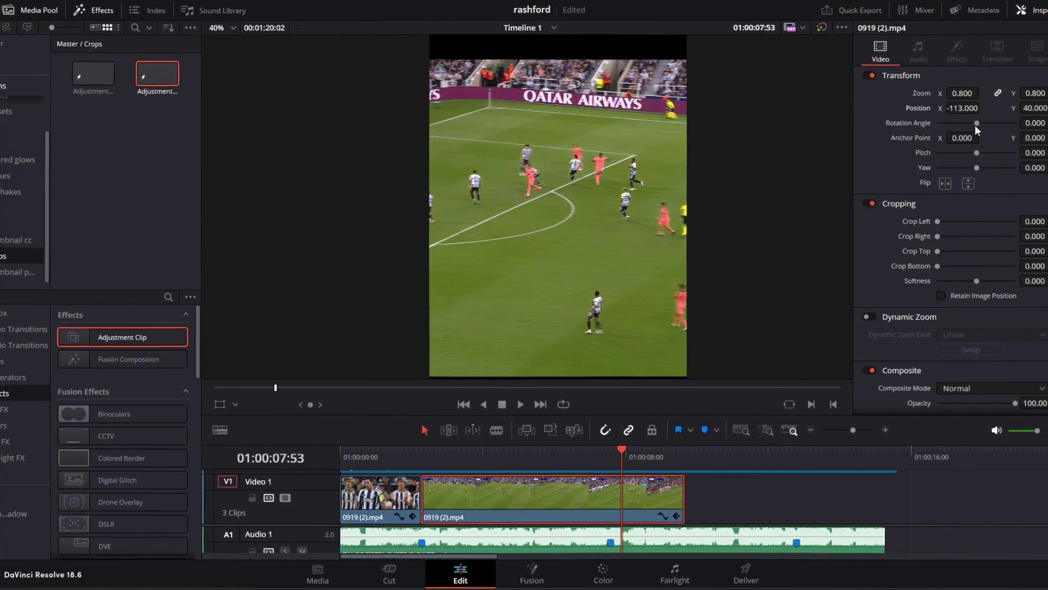
{"action": "scroll", "coordinate": [726, 184], "scroll_direction": "down", "scroll_amount": 1}
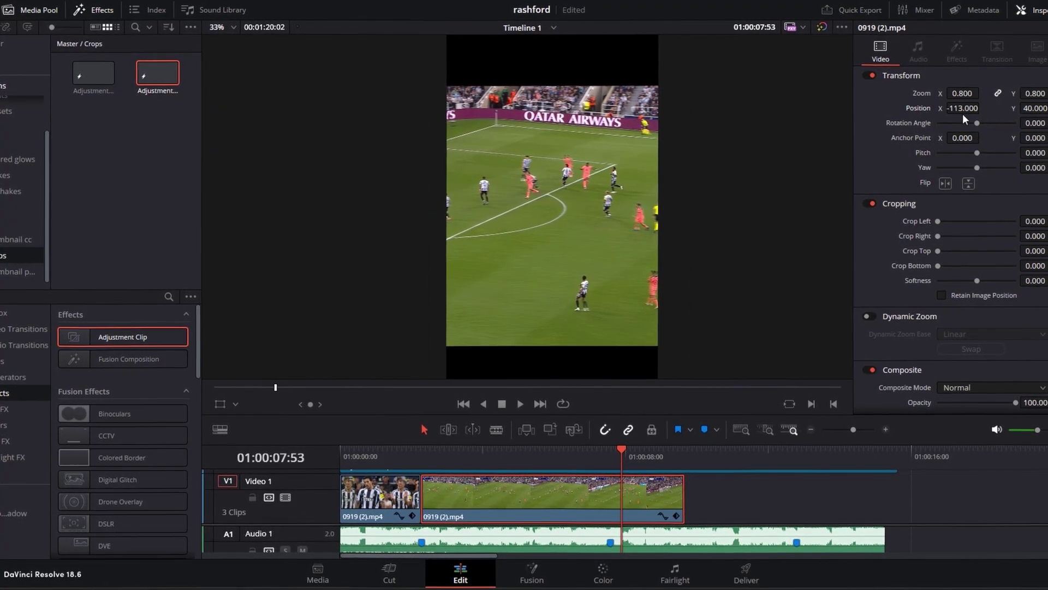
{"action": "left_click_drag", "start_coordinate": [983, 107], "coordinate": [983, 108]}
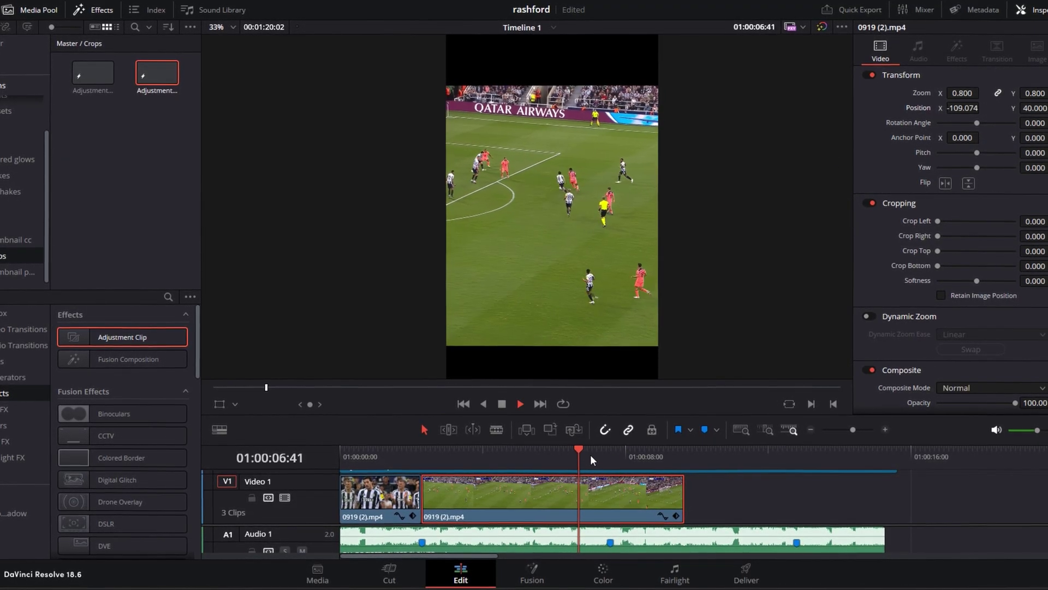
{"action": "key", "text": "space"}
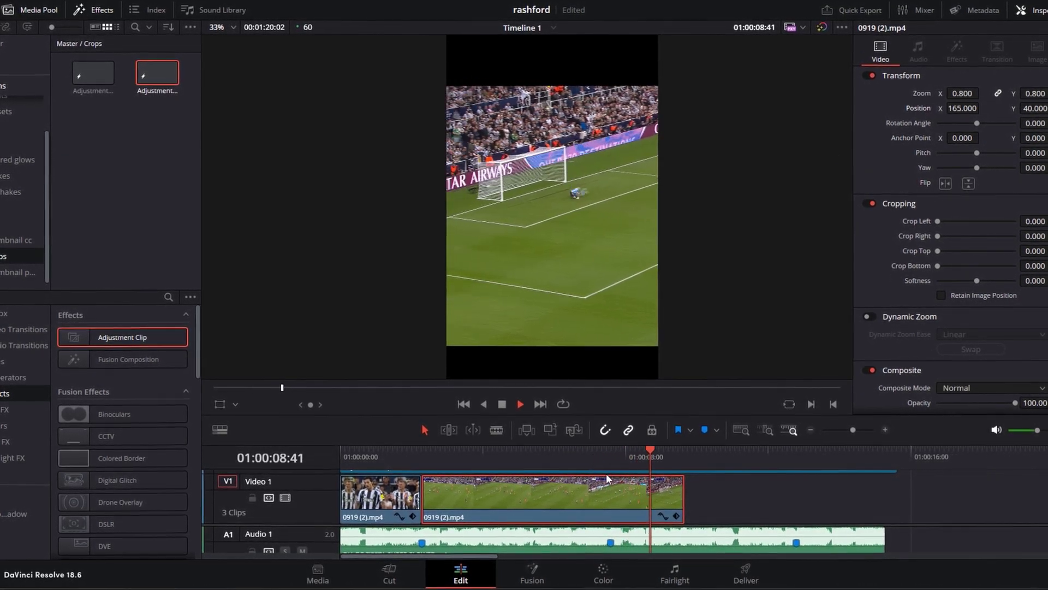
{"action": "left_click", "coordinate": [583, 458]}
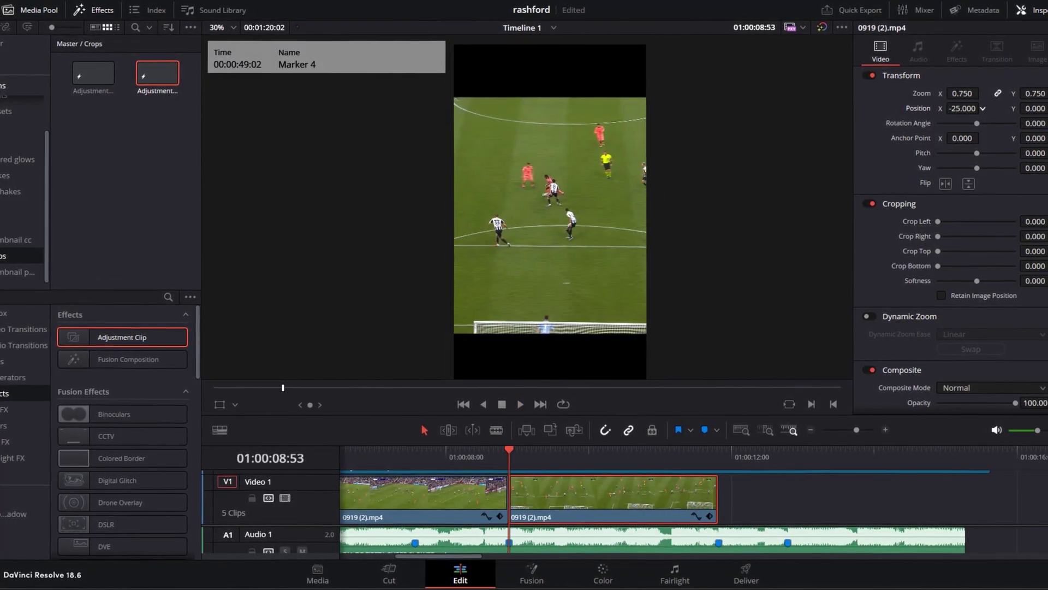
Replace the leftover celebration segment from 01:00:12:47 with the skysports-barcelona still image, using zoom 0.730 and X position 12
{"action": "key", "text": "space"}
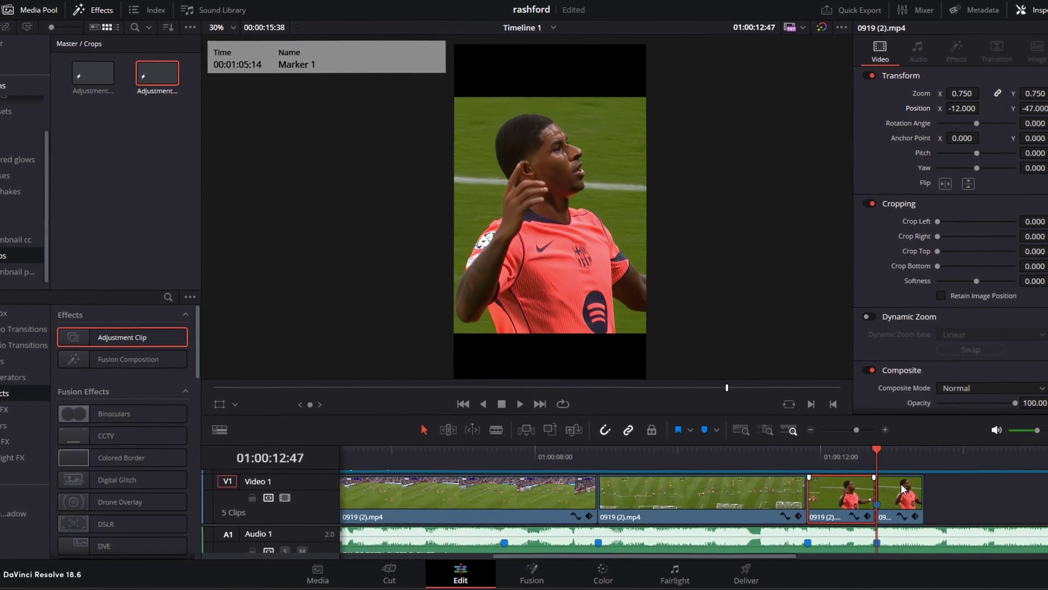
{"action": "left_click", "coordinate": [902, 488]}
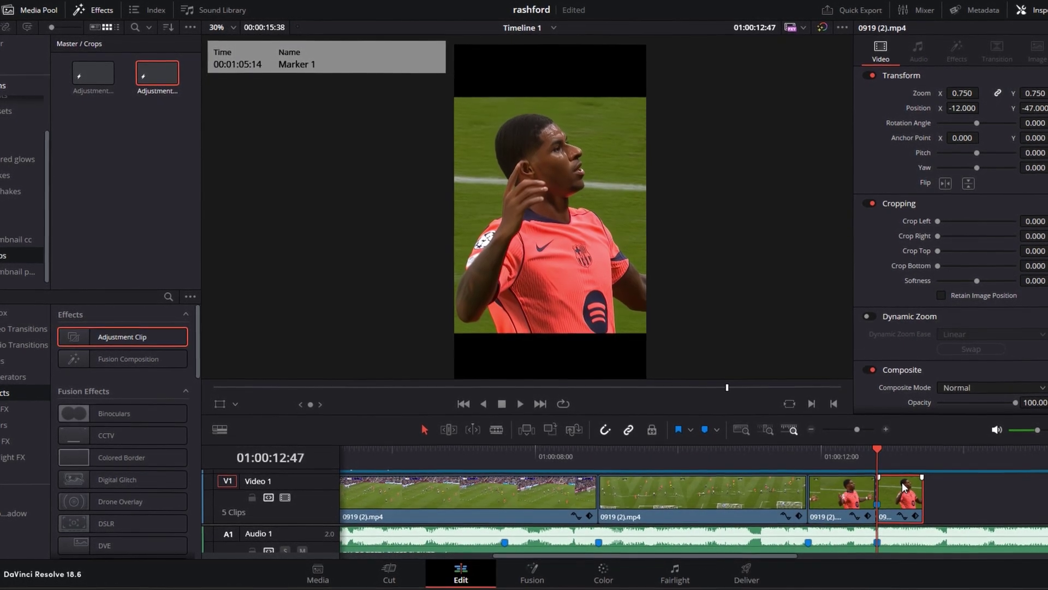
{"action": "key", "text": "BackSpace"}
{"action": "key", "text": "space"}
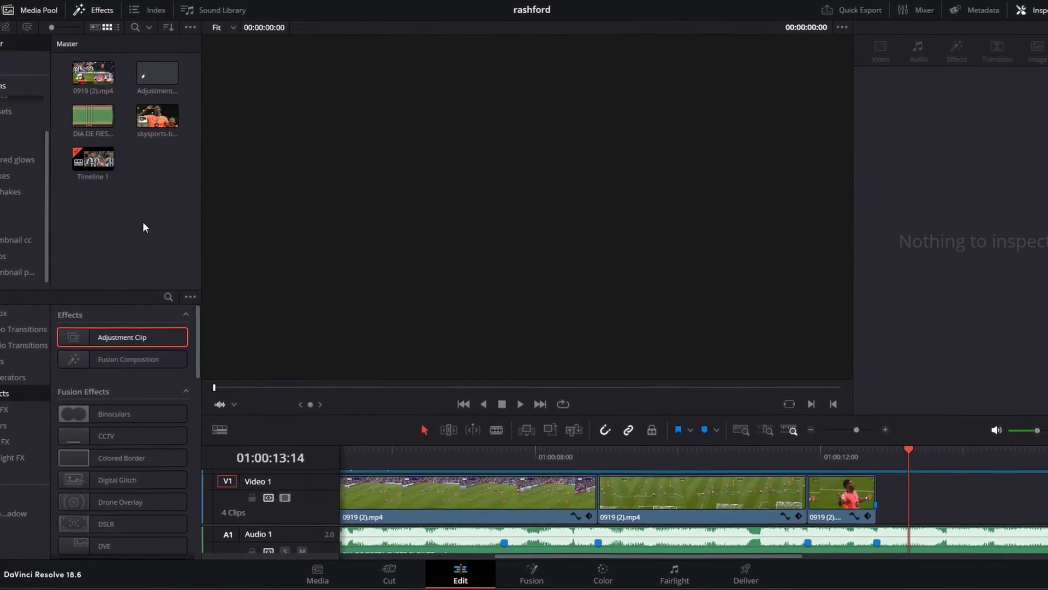
{"action": "left_click_drag", "start_coordinate": [157, 115], "coordinate": [940, 504]}
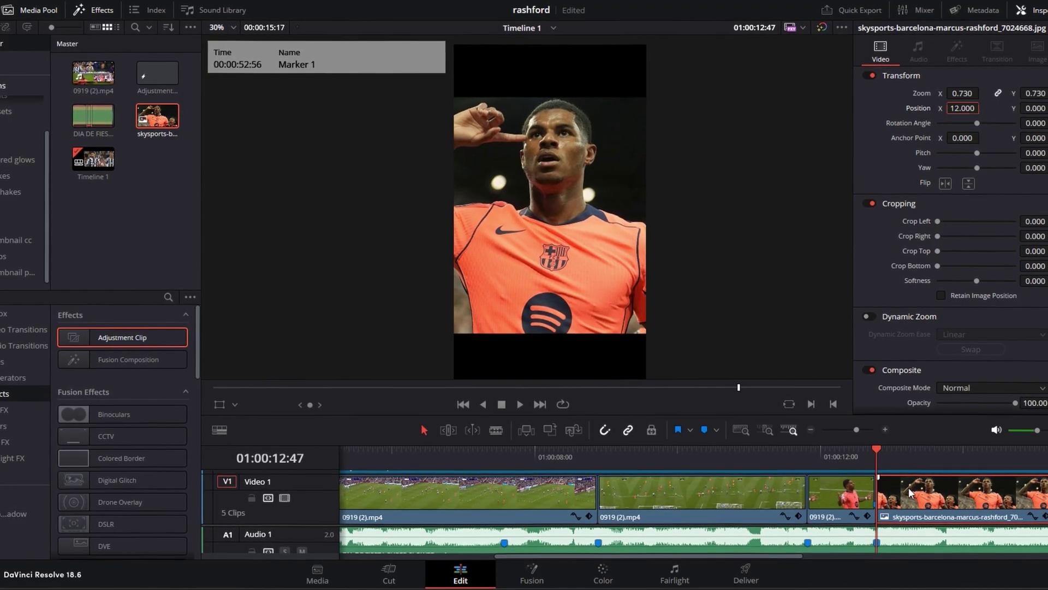
Turn the skysports-barcelona still image on the timeline into a compound clip
{"action": "right_click", "coordinate": [909, 487]}
{"action": "left_click", "coordinate": [971, 126]}
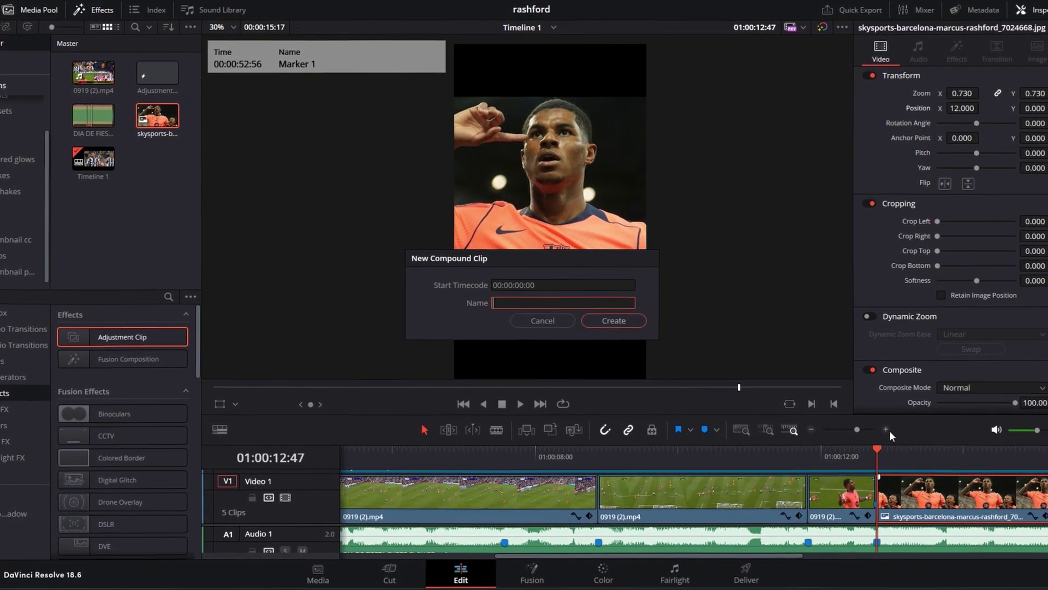
{"action": "key", "text": "Return"}
Split the new compound clip at 01:00:12:53 and return to the start of its short first segment
{"action": "left_click", "coordinate": [885, 431]}
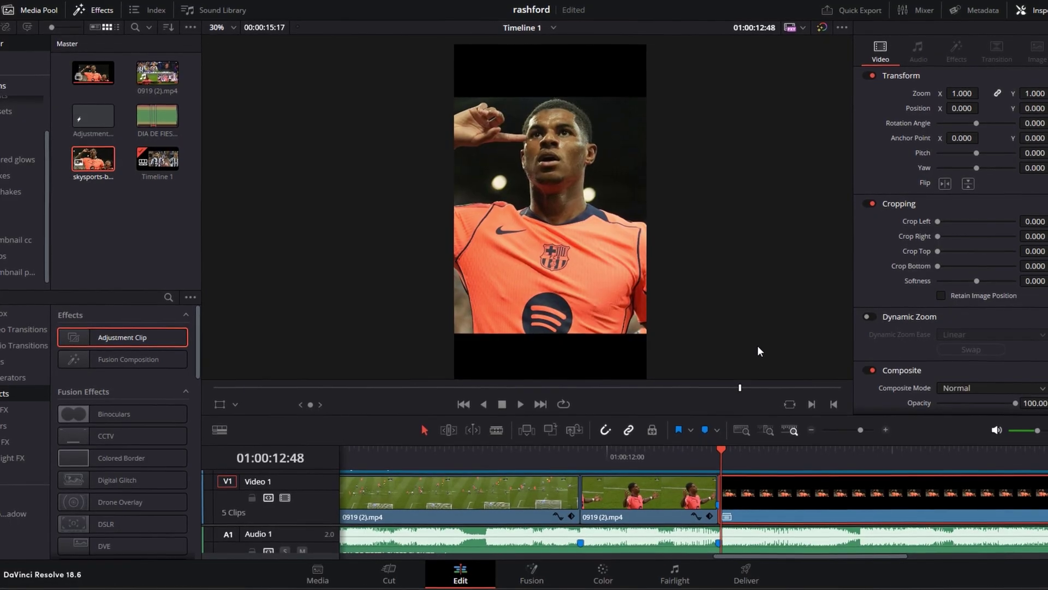
{"action": "left_click", "coordinate": [885, 430]}
{"action": "key", "text": "Right"}
{"action": "key", "text": "Right"}
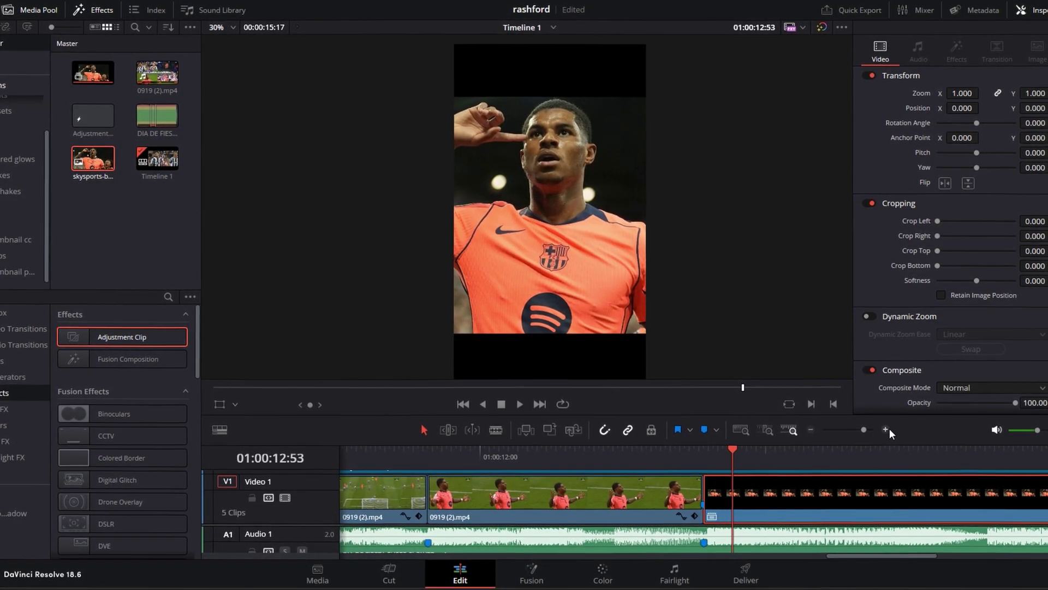
{"action": "left_click", "coordinate": [887, 429]}
{"action": "key", "text": "ctrl+b"}
{"action": "key", "text": "Up"}
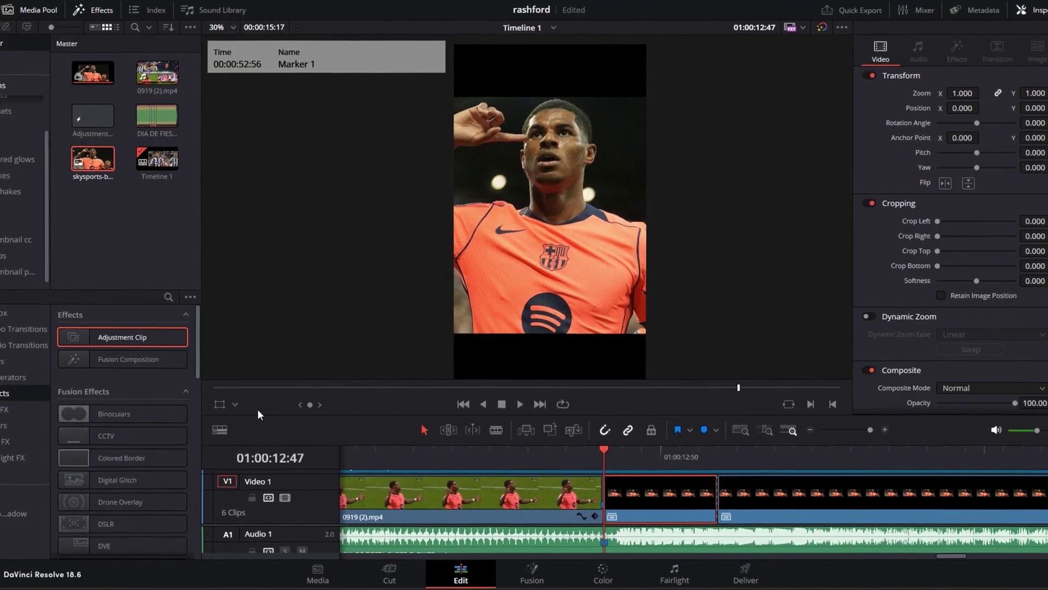
Give the short first segment of the still image a dynamic zoom from a tighter, centred start frame, and play it back
{"action": "left_click", "coordinate": [236, 404]}
{"action": "left_click", "coordinate": [250, 453]}
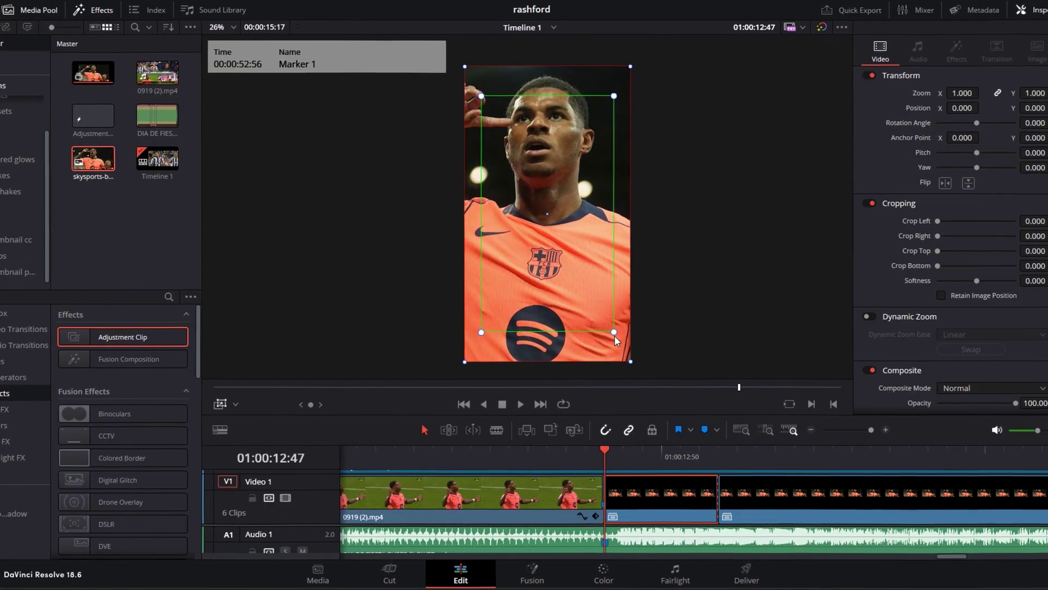
{"action": "left_click_drag", "start_coordinate": [614, 333], "coordinate": [600, 321]}
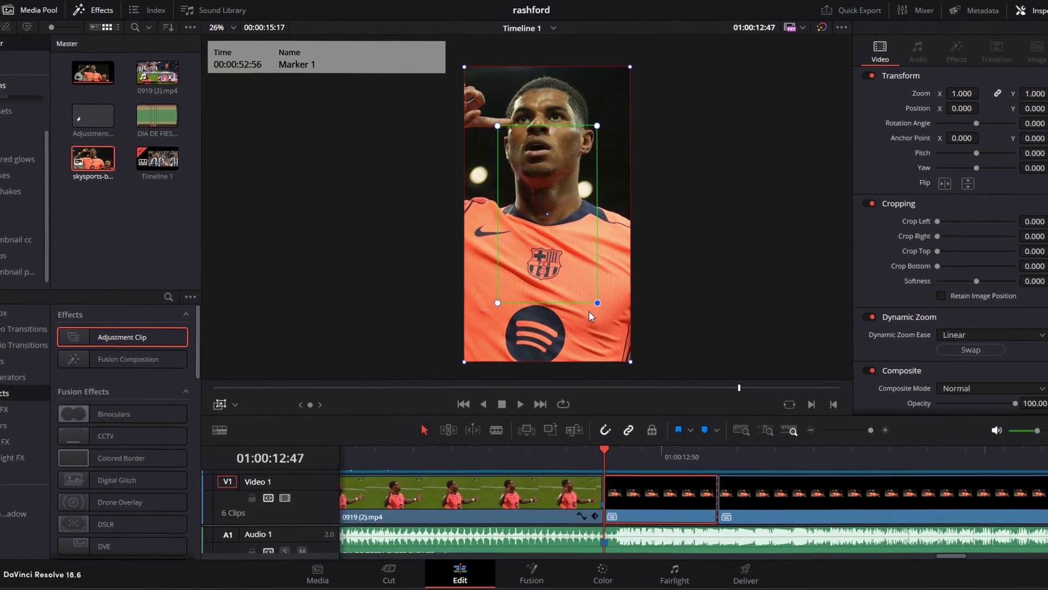
{"action": "left_click", "coordinate": [219, 404]}
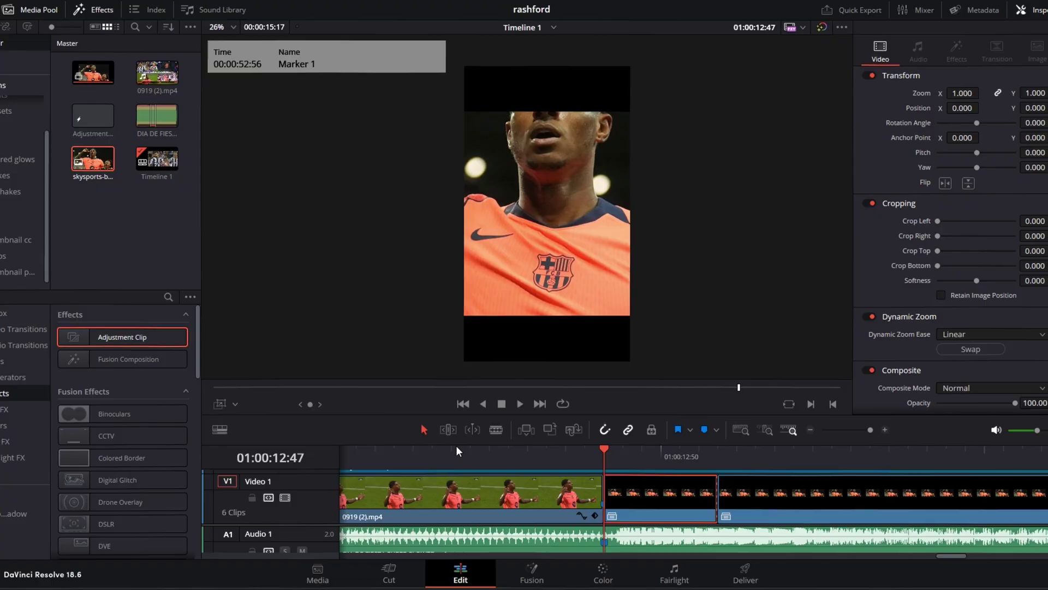
{"action": "left_click", "coordinate": [457, 450]}
{"action": "left_click", "coordinate": [811, 430]}
{"action": "key", "text": "space"}
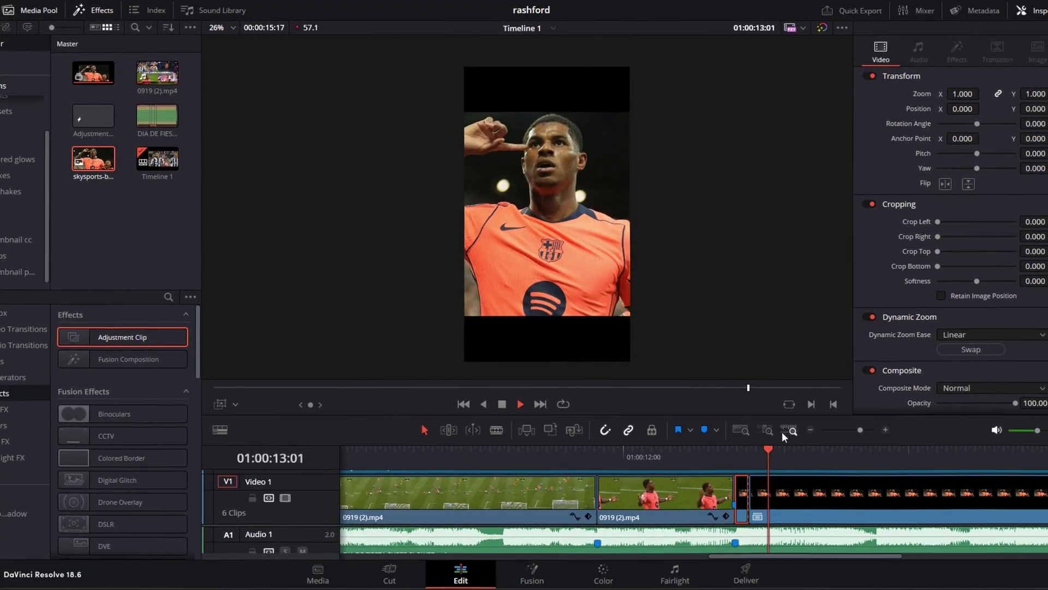
Add a timeline marker at 01:00:00:34 over the opening clip
{"action": "left_click", "coordinate": [684, 448]}
{"action": "left_click", "coordinate": [615, 450]}
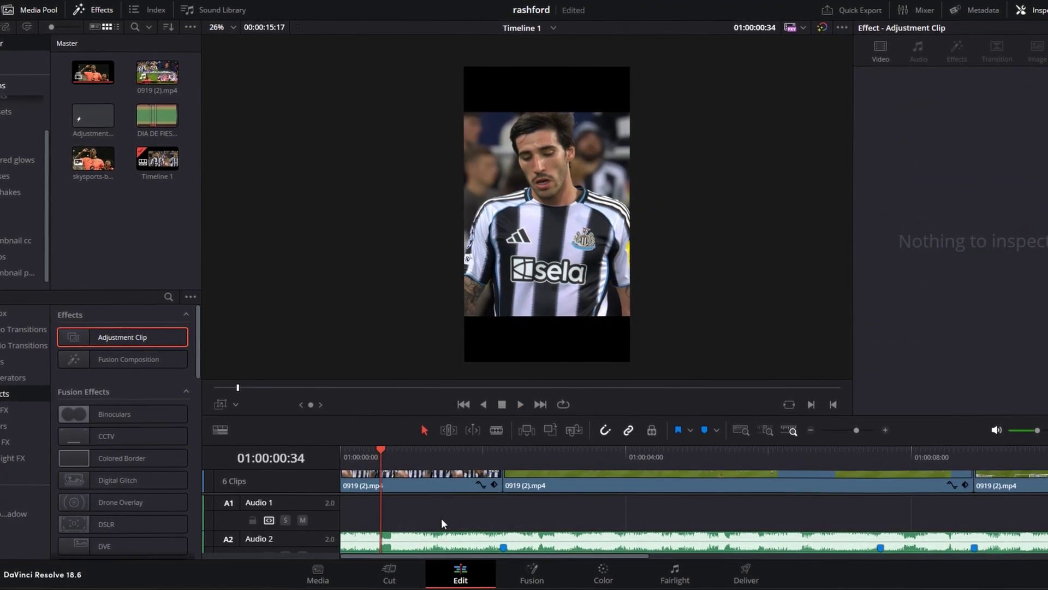
{"action": "key", "text": "m"}
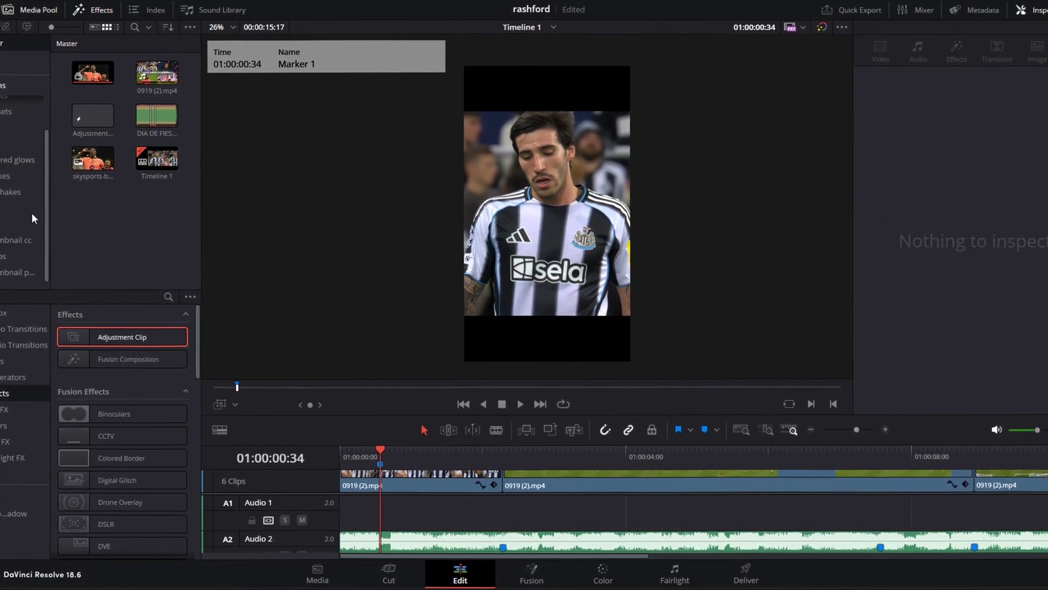
Place the typing sound effect from the sfx bin on Audio 1 at the 01:00:00:34 marker, and play it from the start
{"action": "left_click", "coordinate": [31, 212]}
{"action": "scroll", "coordinate": [158, 251], "scroll_direction": "down", "scroll_amount": 5}
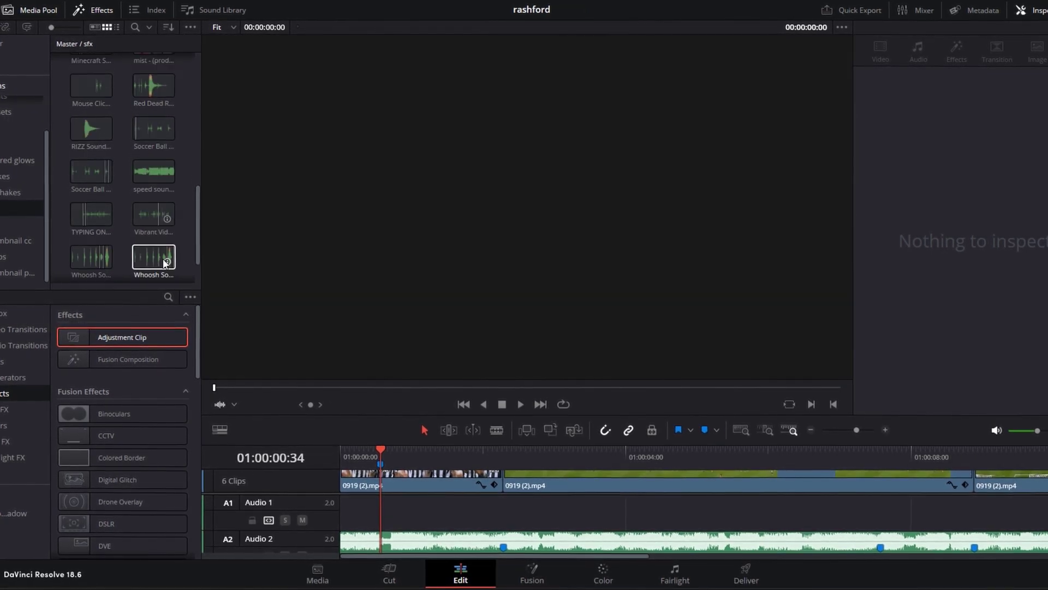
{"action": "left_click_drag", "start_coordinate": [178, 280], "coordinate": [388, 508]}
{"action": "key", "text": "Home"}
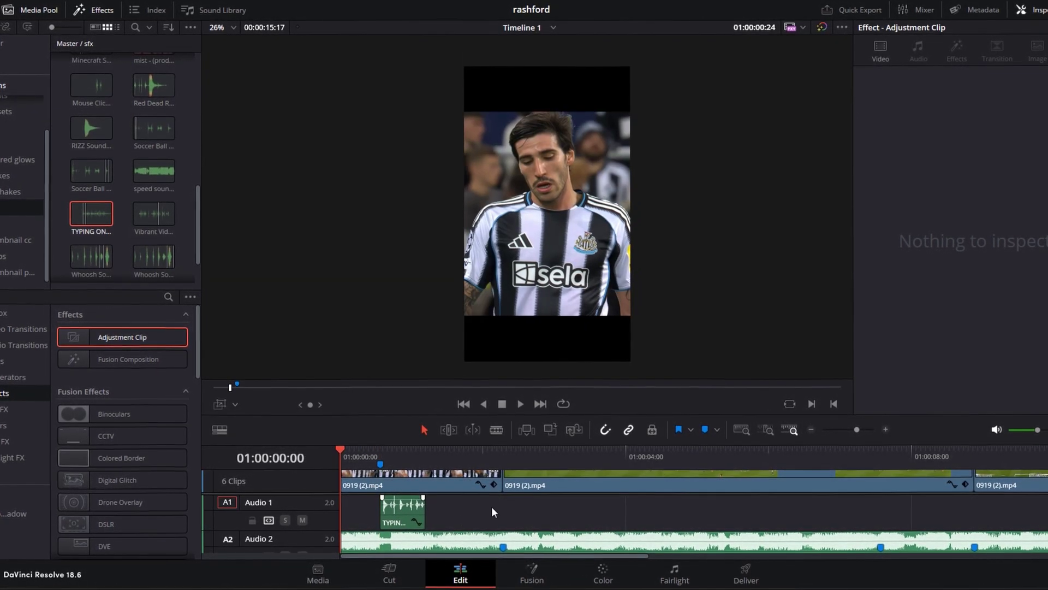
{"action": "key", "text": "space"}
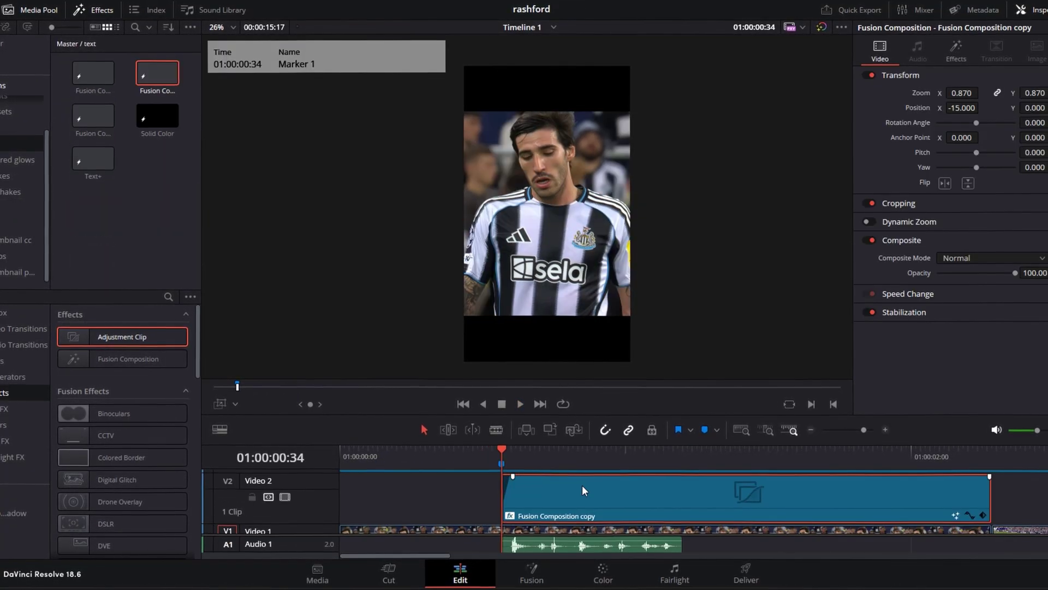
Open the text composition above the opening clip in Fusion and set its text to "CHAMPIONS LEAGUE: *BARCELONA VS NEWCASTLE*" on two lines
{"action": "right_click", "coordinate": [583, 486]}
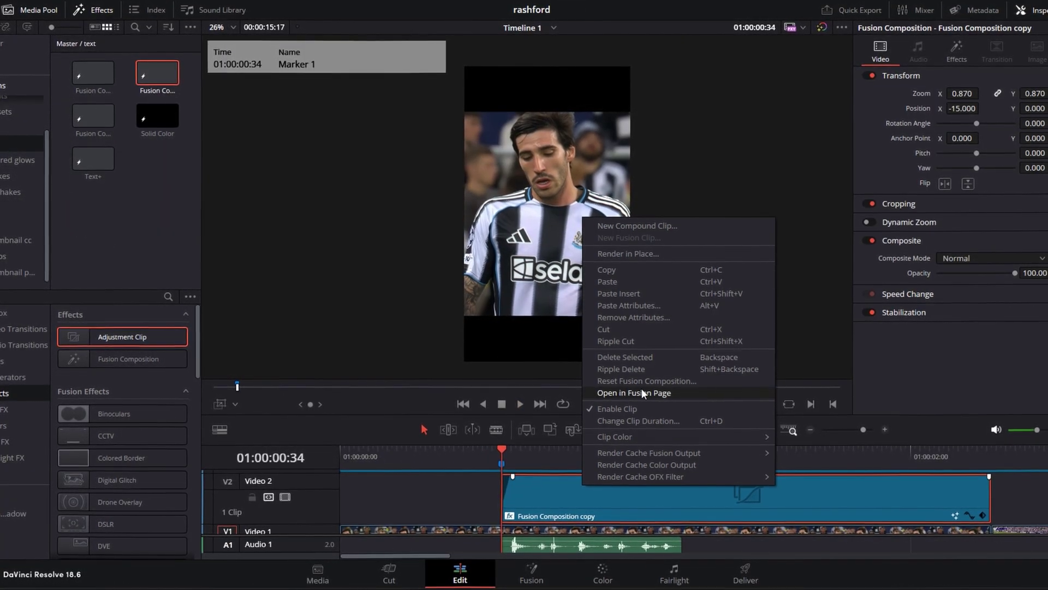
{"action": "left_click", "coordinate": [438, 500]}
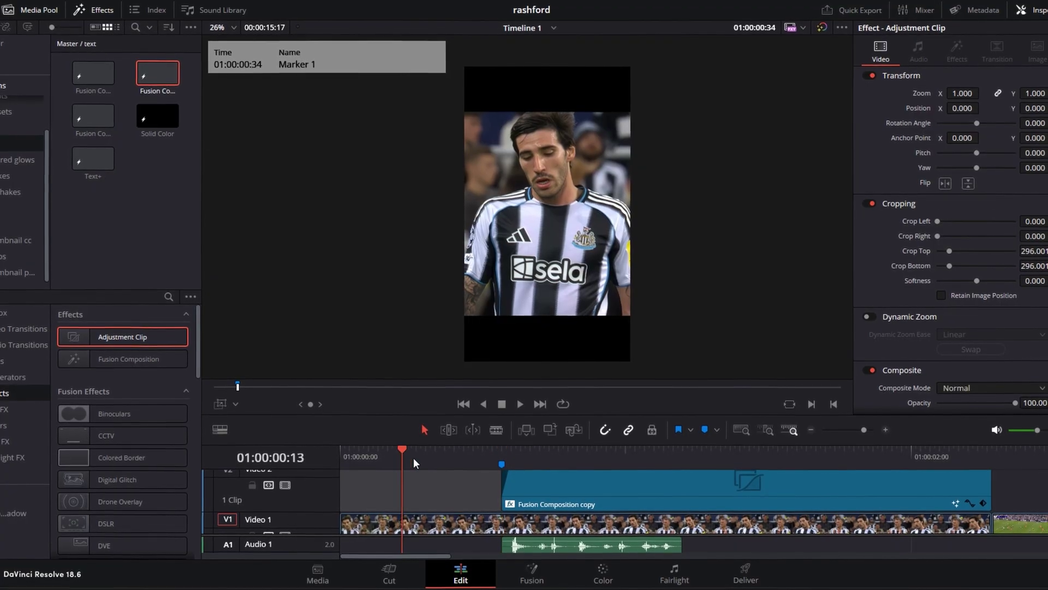
{"action": "key", "text": "space"}
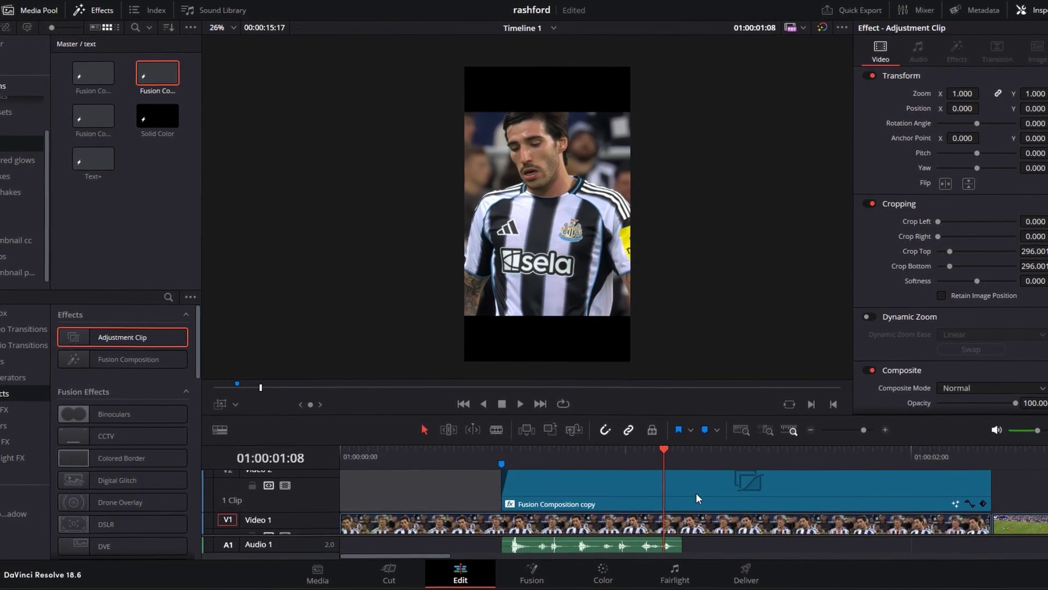
{"action": "right_click", "coordinate": [696, 497]}
{"action": "left_click", "coordinate": [780, 401]}
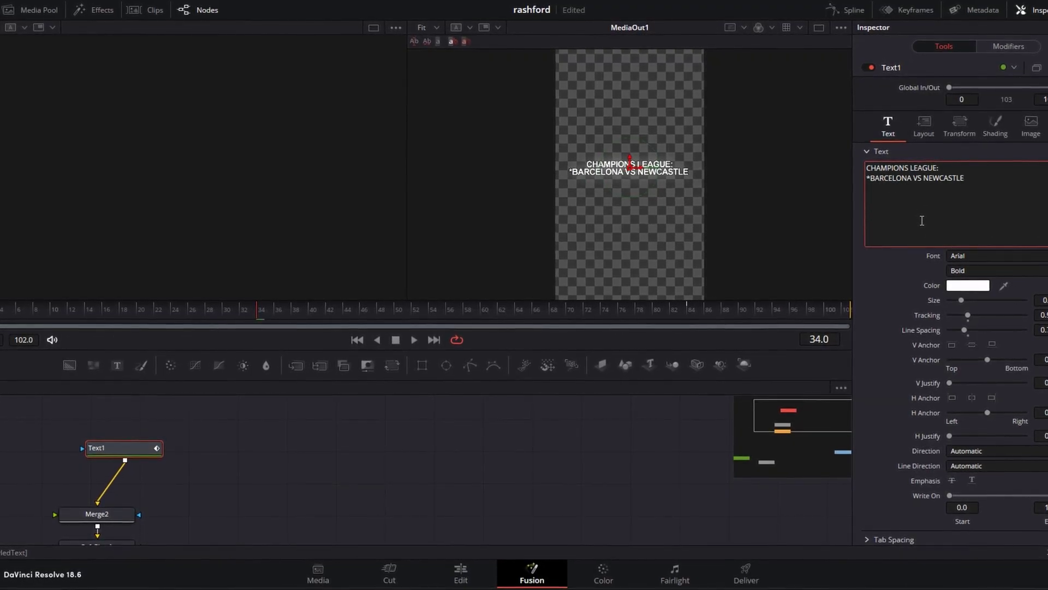
{"action": "left_click_drag", "start_coordinate": [615, 228], "coordinate": [632, 228]}
{"action": "scroll", "coordinate": [690, 159], "scroll_direction": "up", "scroll_amount": 3}
Use character-level styling on the title to colour the "CHAMPIONS LEAGUE:" line yellow
{"action": "left_click", "coordinate": [1006, 48]}
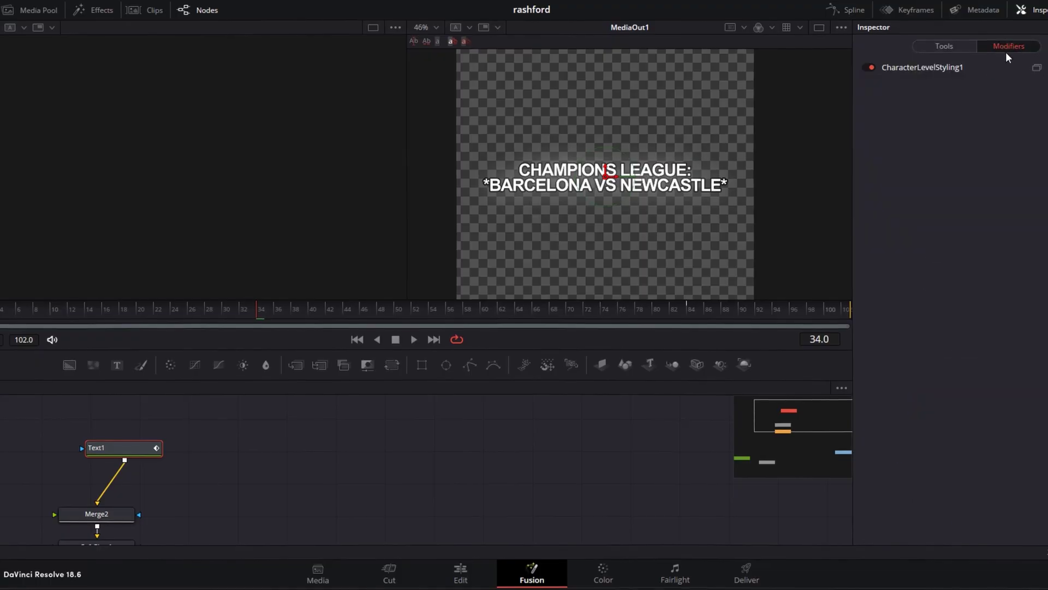
{"action": "left_click", "coordinate": [950, 47]}
{"action": "left_click", "coordinate": [990, 178]}
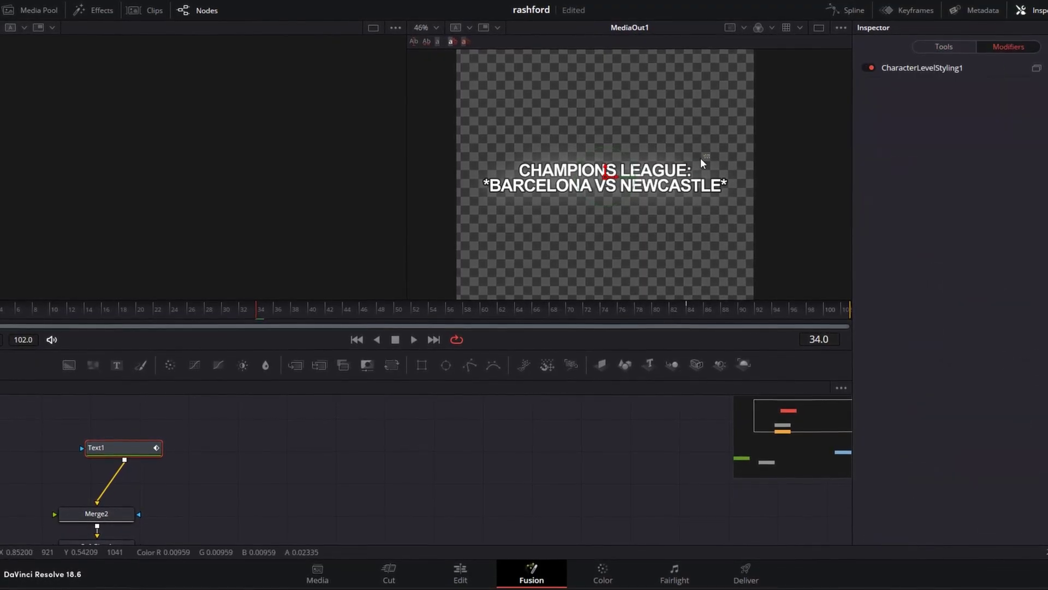
{"action": "left_click_drag", "start_coordinate": [701, 163], "coordinate": [513, 178]}
{"action": "left_click", "coordinate": [963, 251]}
{"action": "left_click", "coordinate": [641, 181]}
{"action": "left_click_drag", "start_coordinate": [669, 161], "coordinate": [474, 184]}
{"action": "left_click", "coordinate": [309, 267]}
{"action": "left_click", "coordinate": [461, 414]}
Colour the word BARCELONA cyan and the word NEWCASTLE green in the title
{"action": "scroll", "coordinate": [492, 164], "scroll_direction": "up", "scroll_amount": 2}
{"action": "left_click_drag", "start_coordinate": [624, 232], "coordinate": [490, 187]}
{"action": "left_click", "coordinate": [968, 251]}
{"action": "left_click", "coordinate": [582, 182]}
{"action": "left_click_drag", "start_coordinate": [579, 160], "coordinate": [399, 192]}
{"action": "left_click", "coordinate": [405, 217]}
{"action": "left_click", "coordinate": [470, 425]}
{"action": "left_click_drag", "start_coordinate": [676, 183], "coordinate": [818, 207]}
{"action": "left_click", "coordinate": [968, 251]}
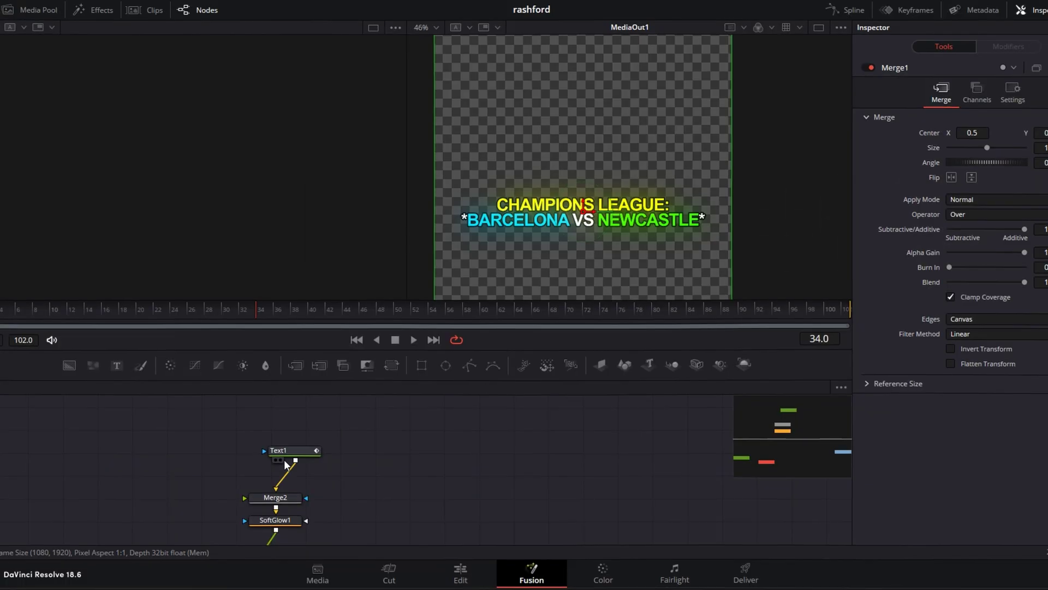
Check the title's write-on animation in Fusion, and play the opening clip with the title on the Edit page
{"action": "left_click", "coordinate": [229, 443]}
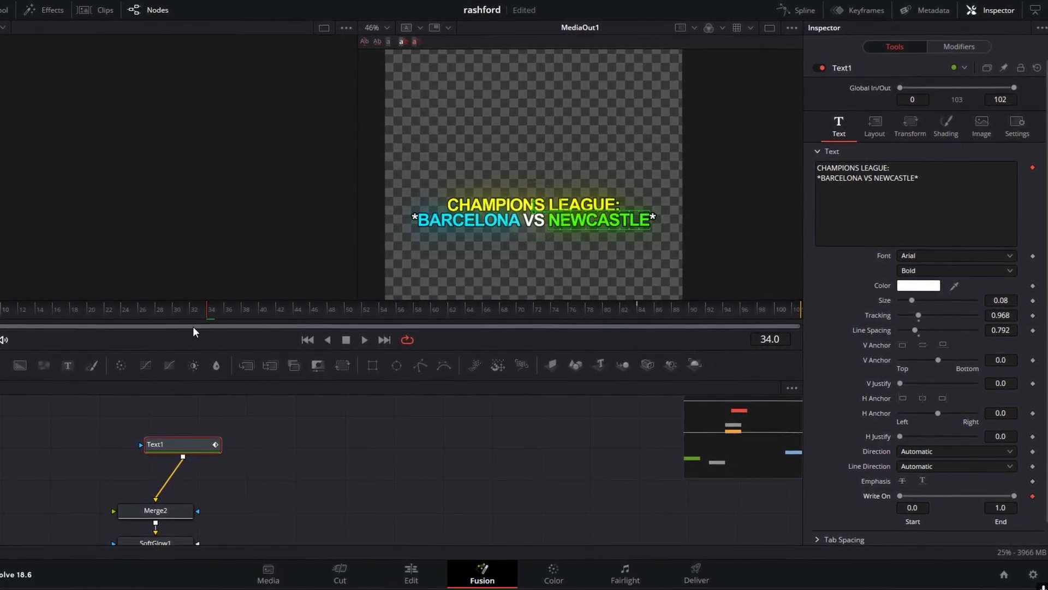
{"action": "left_click_drag", "start_coordinate": [82, 310], "coordinate": [0, 309]}
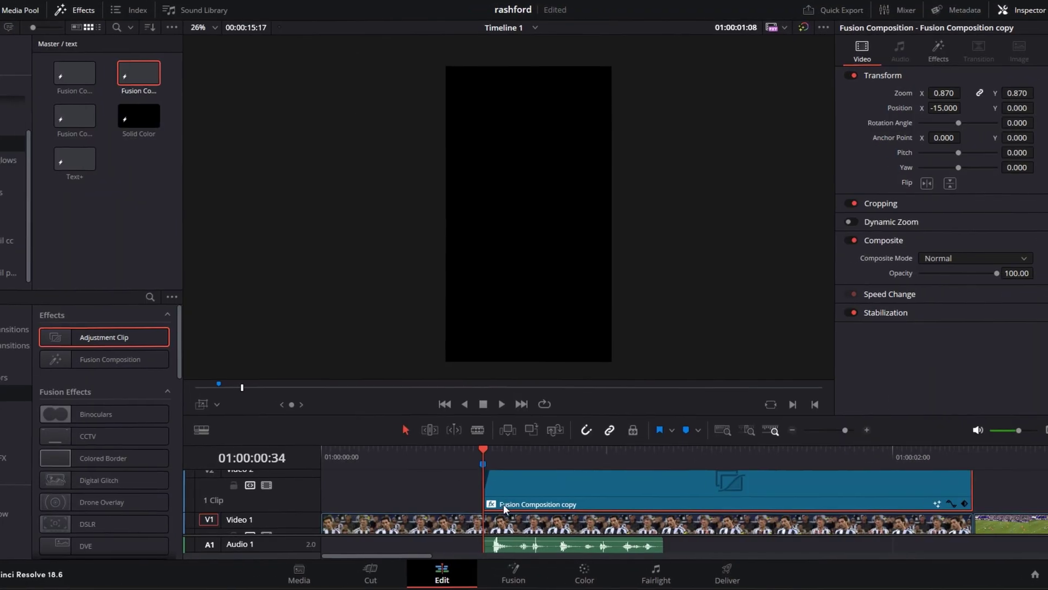
{"action": "left_click", "coordinate": [404, 456]}
{"action": "key", "text": "space"}
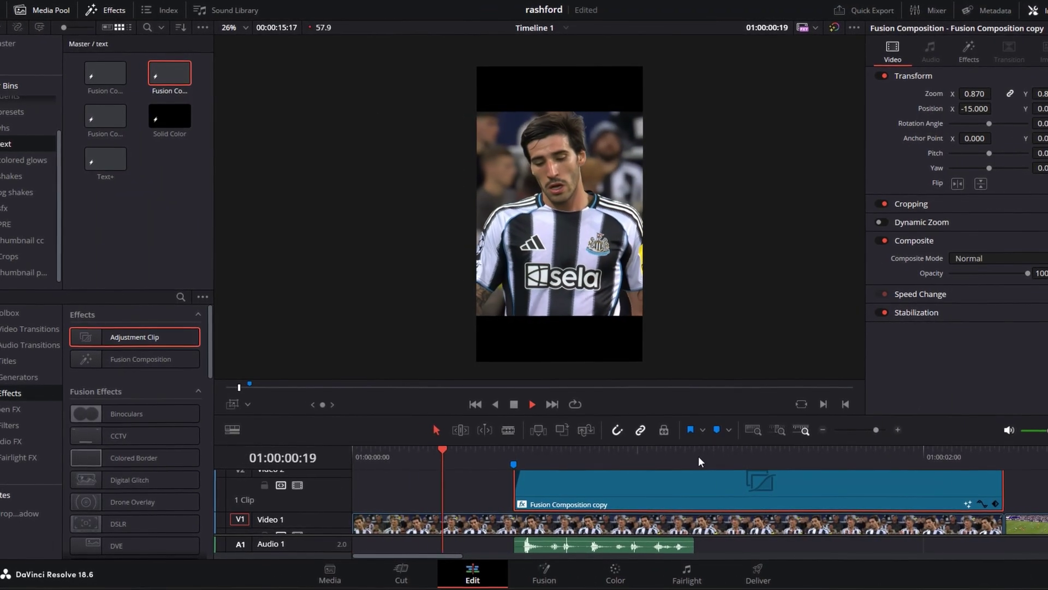
{"action": "scroll", "coordinate": [905, 480], "scroll_direction": "up", "scroll_amount": 2}
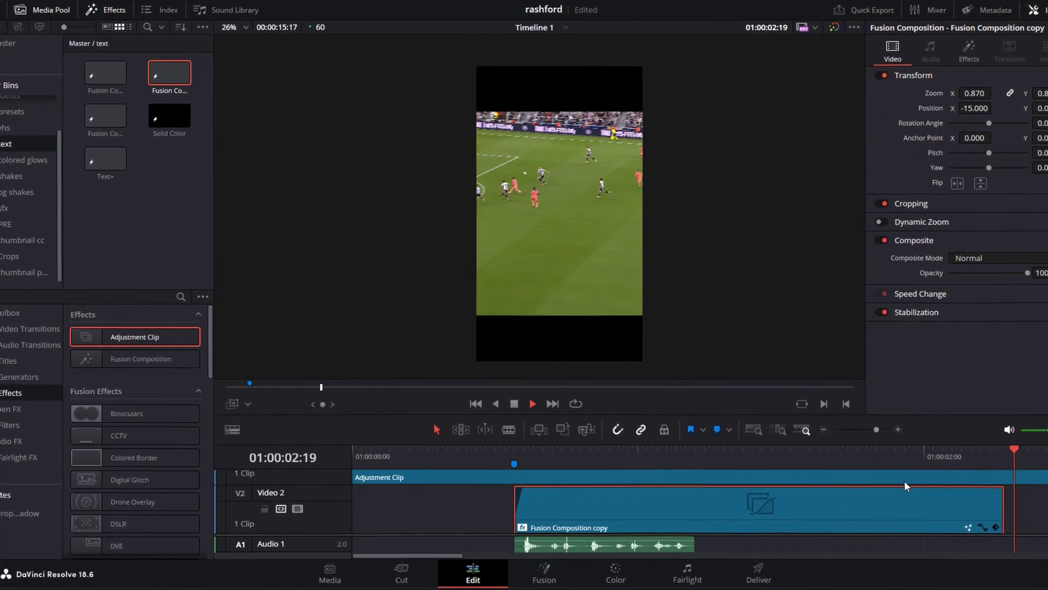
{"action": "key", "text": "space"}
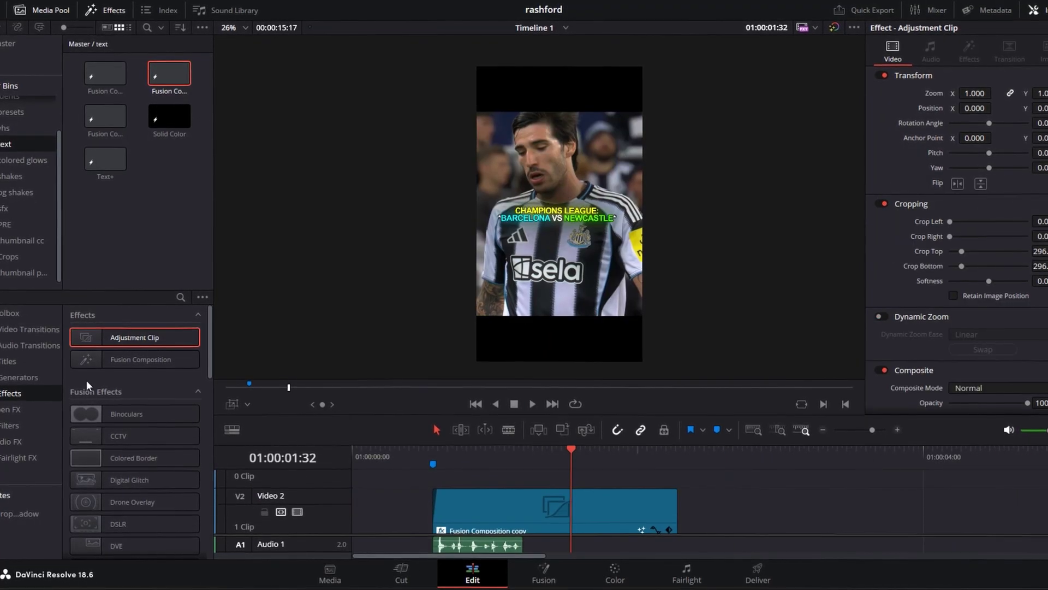
Add a Solid Color generator above the cut at 01:00:02:17 and set its colour to white
{"action": "left_click", "coordinate": [45, 378]}
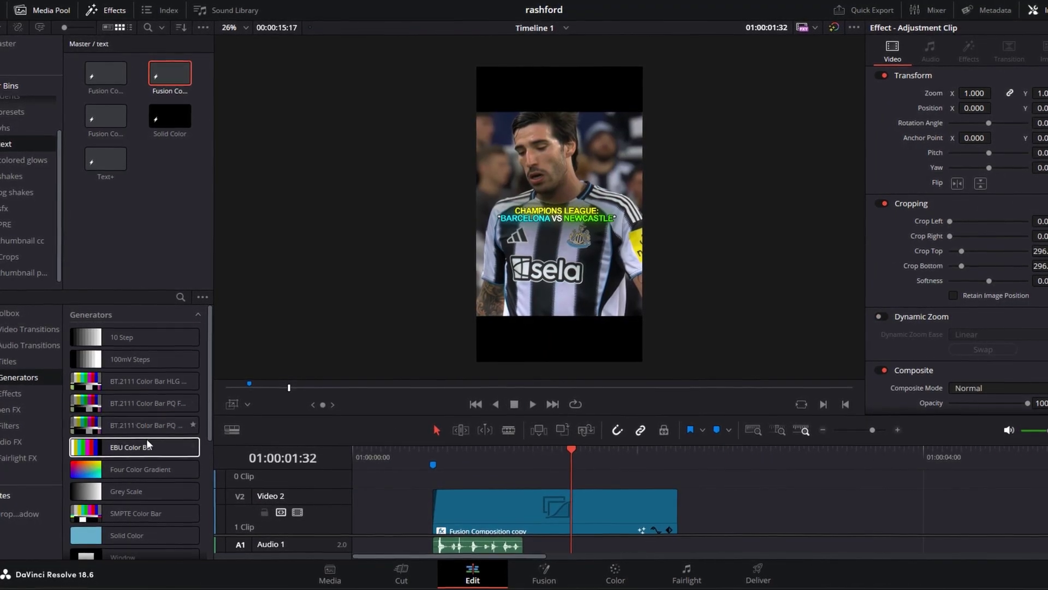
{"action": "scroll", "coordinate": [146, 441], "scroll_direction": "down", "scroll_amount": 2}
{"action": "left_click_drag", "start_coordinate": [140, 461], "coordinate": [677, 482]}
{"action": "left_click", "coordinate": [961, 119]}
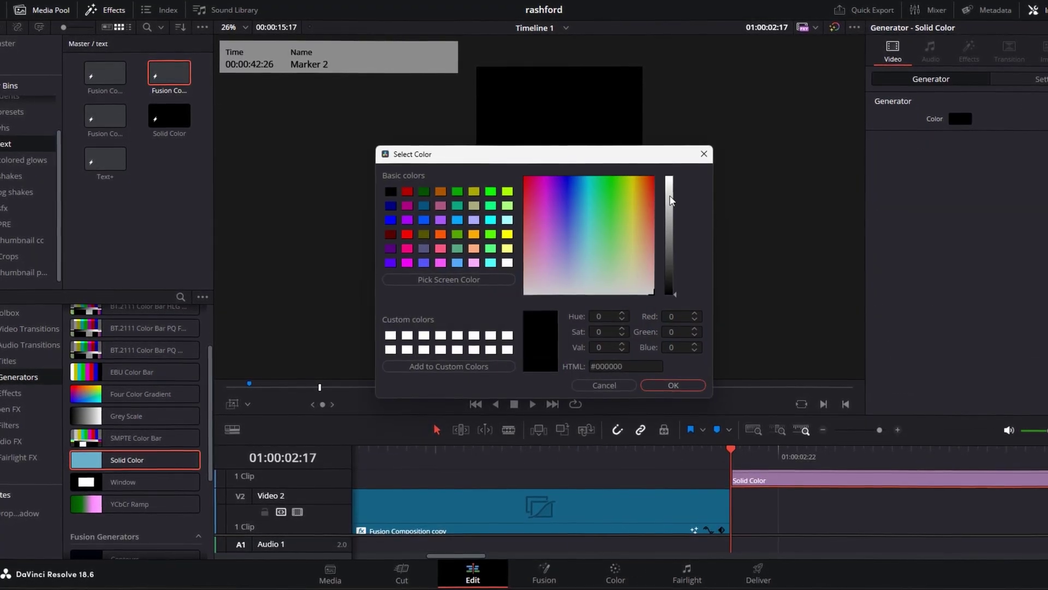
{"action": "left_click", "coordinate": [689, 385]}
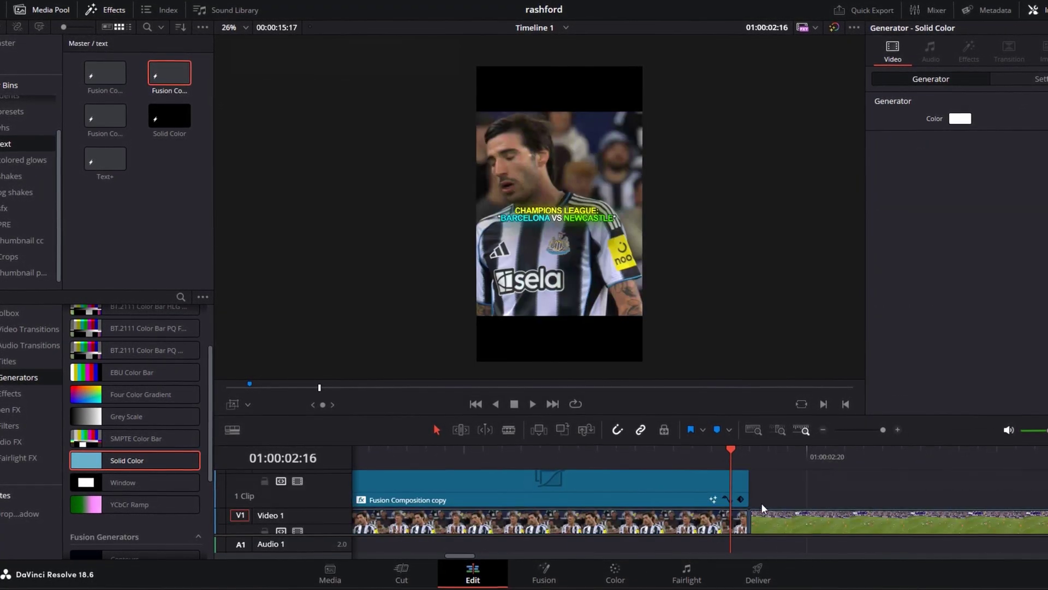
Move the white solid so it starts five frames before the cut, at 01:00:02:12
{"action": "key", "text": "Right"}
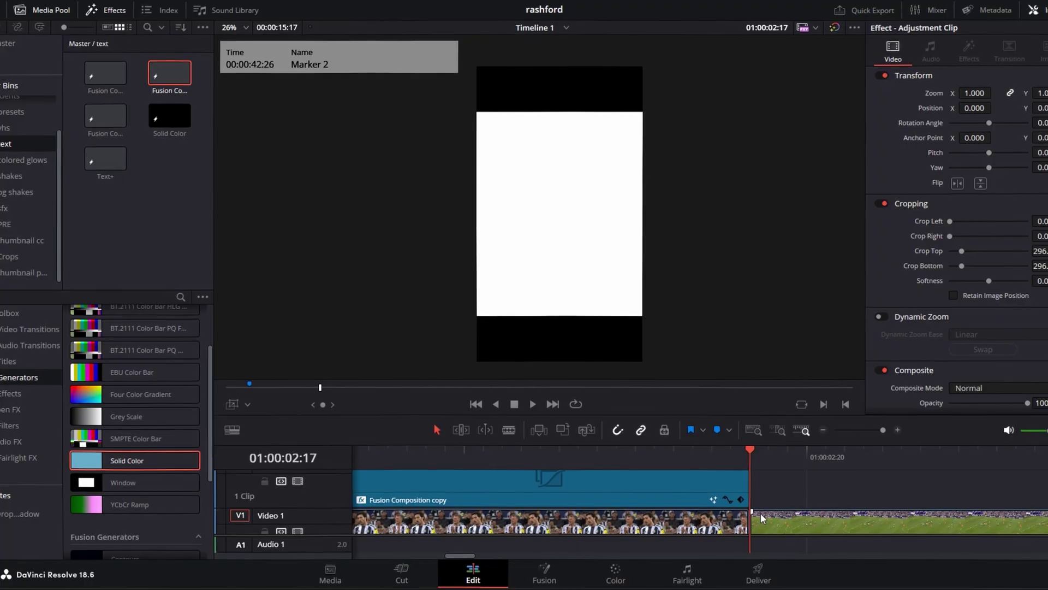
{"action": "key", "text": "Left"}
{"action": "key", "text": "Left"}
{"action": "key", "text": "Left"}
{"action": "key", "text": "Left"}
{"action": "key", "text": "Left"}
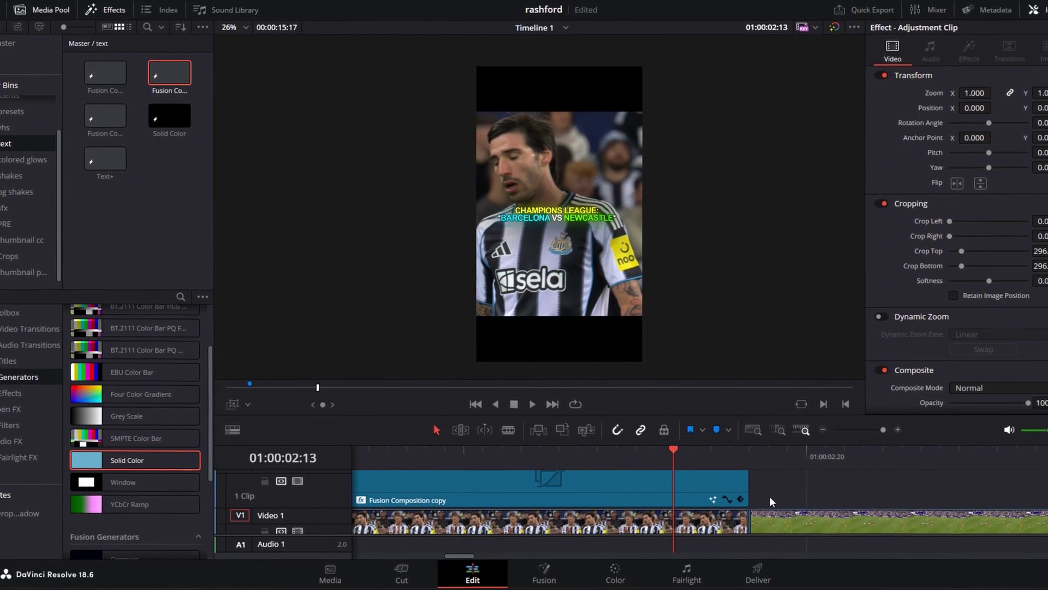
{"action": "scroll", "coordinate": [769, 496], "scroll_direction": "up", "scroll_amount": 2}
{"action": "left_click", "coordinate": [781, 480]}
{"action": "left_click_drag", "start_coordinate": [781, 485], "coordinate": [696, 484]}
{"action": "left_click", "coordinate": [788, 523]}
Split the white solid five frames after the cut, at 01:00:02:22, and delete the remainder
{"action": "scroll", "coordinate": [786, 516], "scroll_direction": "down", "scroll_amount": 2}
{"action": "key", "text": "Right"}
{"action": "key", "text": "Right"}
{"action": "key", "text": "Right"}
{"action": "key", "text": "Right"}
{"action": "key", "text": "Right"}
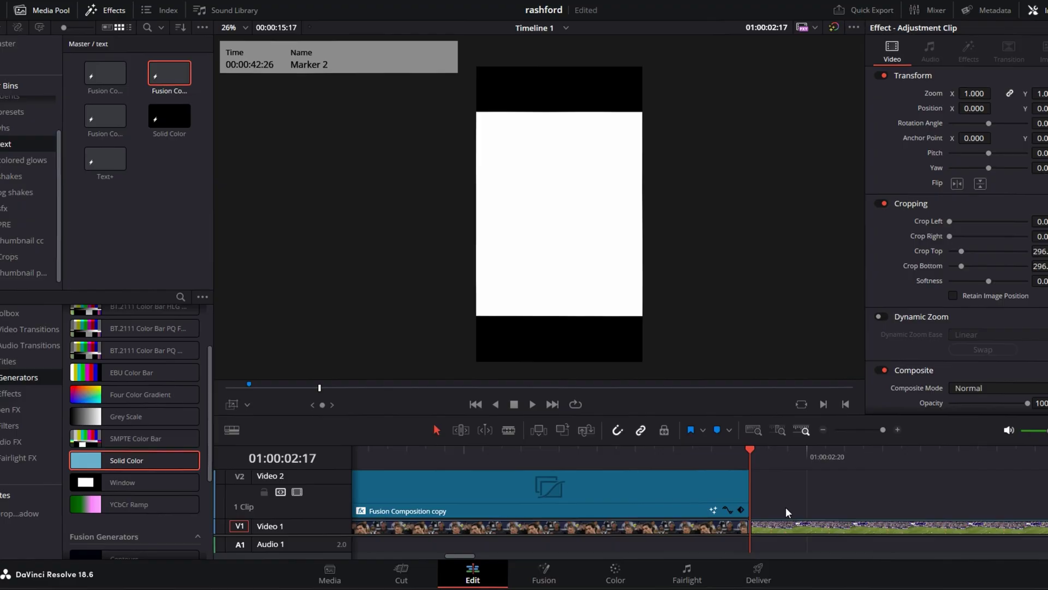
{"action": "key", "text": "Right"}
{"action": "key", "text": "Right"}
{"action": "key", "text": "Right"}
{"action": "key", "text": "Right"}
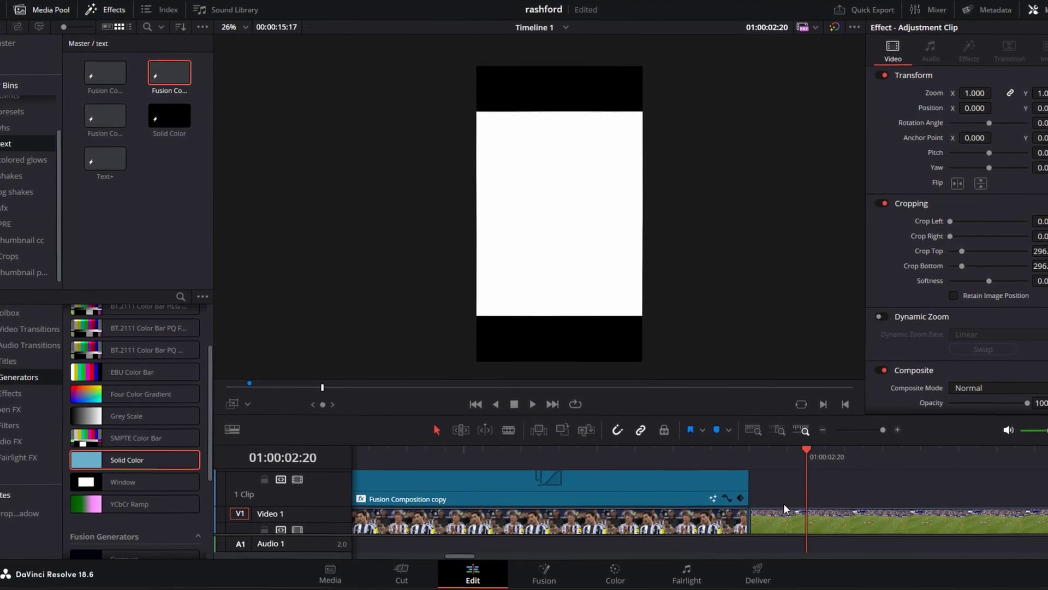
{"action": "key", "text": "Right"}
{"action": "scroll", "coordinate": [797, 504], "scroll_direction": "up", "scroll_amount": 2}
{"action": "key", "text": "ctrl+b"}
{"action": "left_click", "coordinate": [887, 490]}
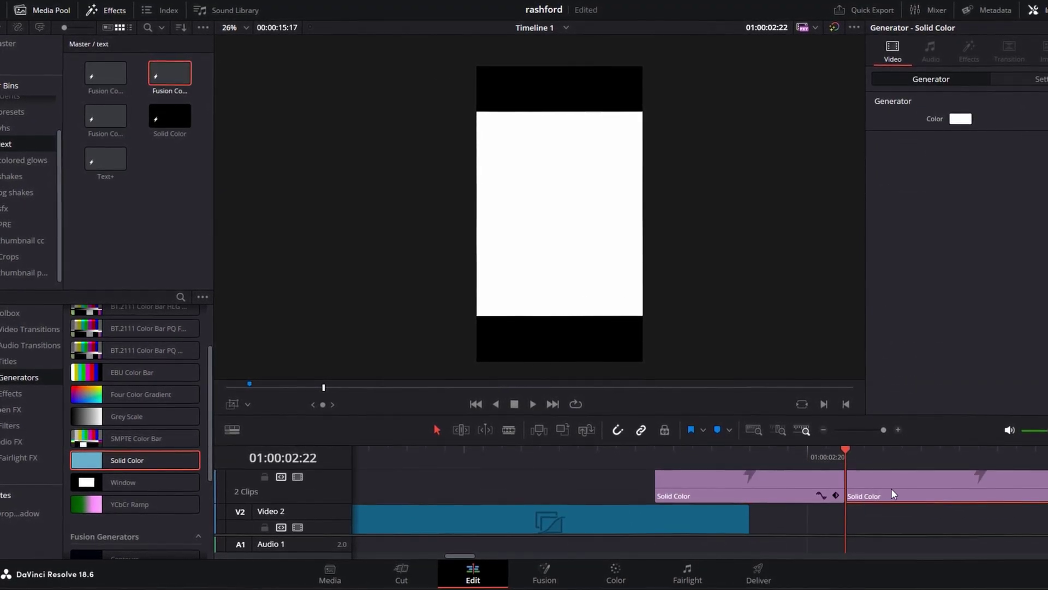
{"action": "key", "text": "BackSpace"}
Add an opacity keyframe of 100 to the white solid at the cut, 01:00:02:17
{"action": "left_click", "coordinate": [778, 491]}
{"action": "left_click", "coordinate": [751, 459]}
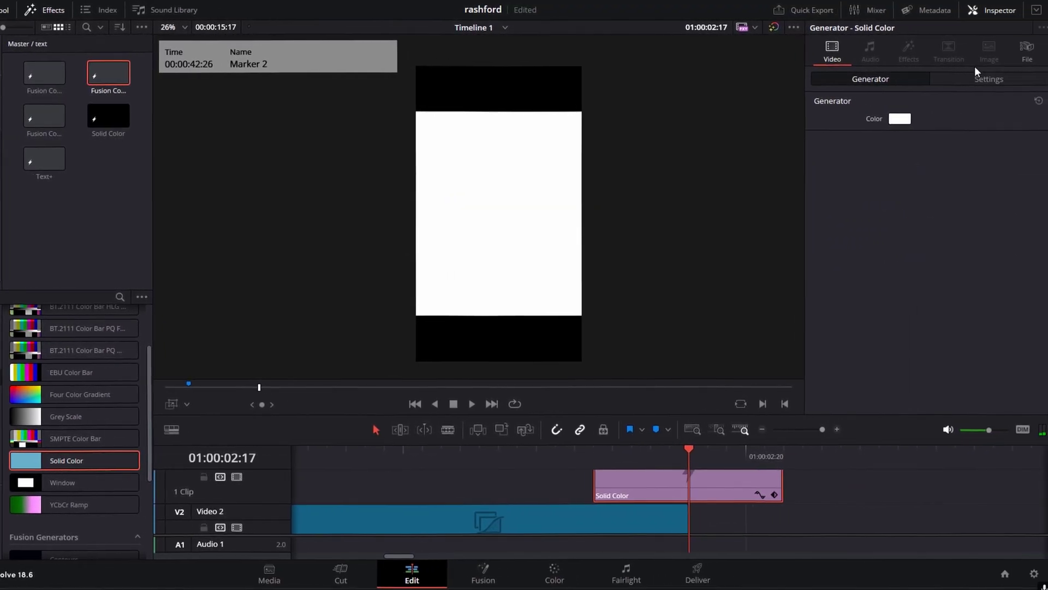
{"action": "left_click", "coordinate": [1043, 77]}
{"action": "scroll", "coordinate": [1015, 339], "scroll_direction": "down", "scroll_amount": 3}
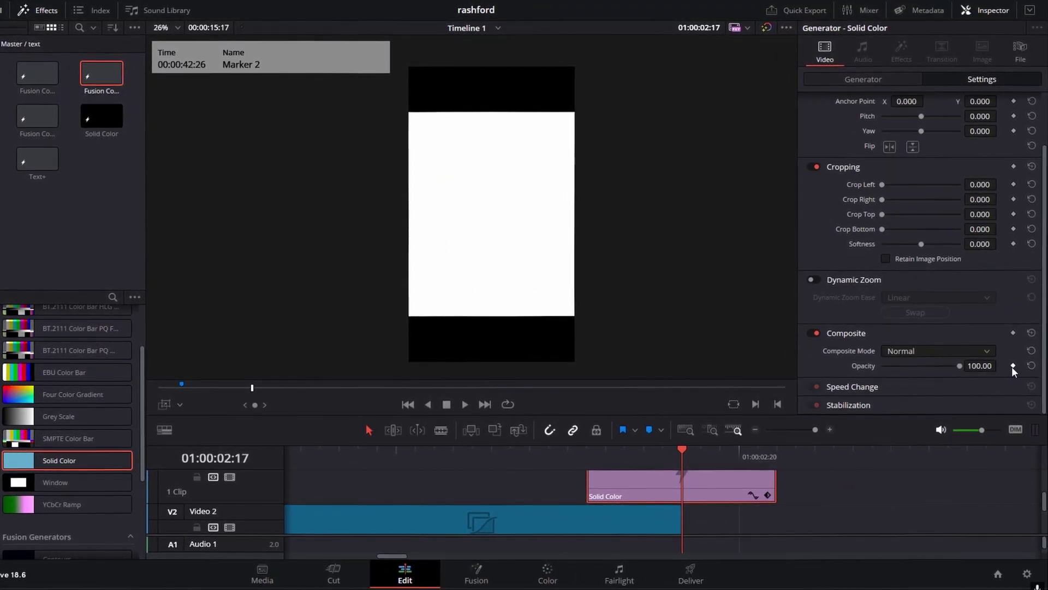
{"action": "left_click", "coordinate": [1013, 366]}
Keyframe the white solid's opacity to 0 at its end, 01:00:02:22, and play the flash
{"action": "key", "text": "Right"}
{"action": "key", "text": "Right"}
{"action": "key", "text": "Right"}
{"action": "key", "text": "Right"}
{"action": "key", "text": "Right"}
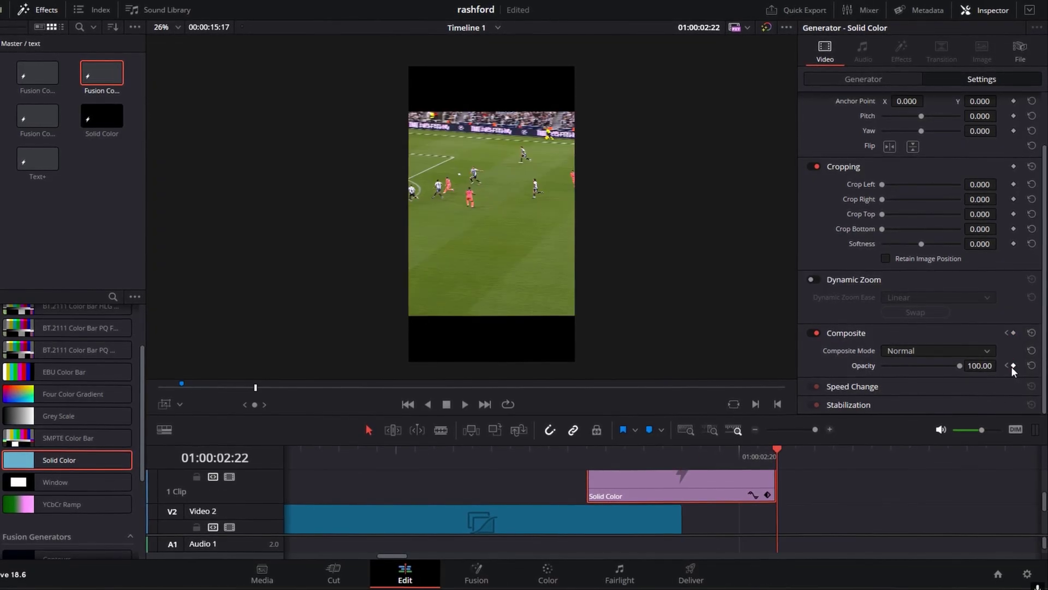
{"action": "left_click_drag", "start_coordinate": [980, 366], "coordinate": [956, 365]}
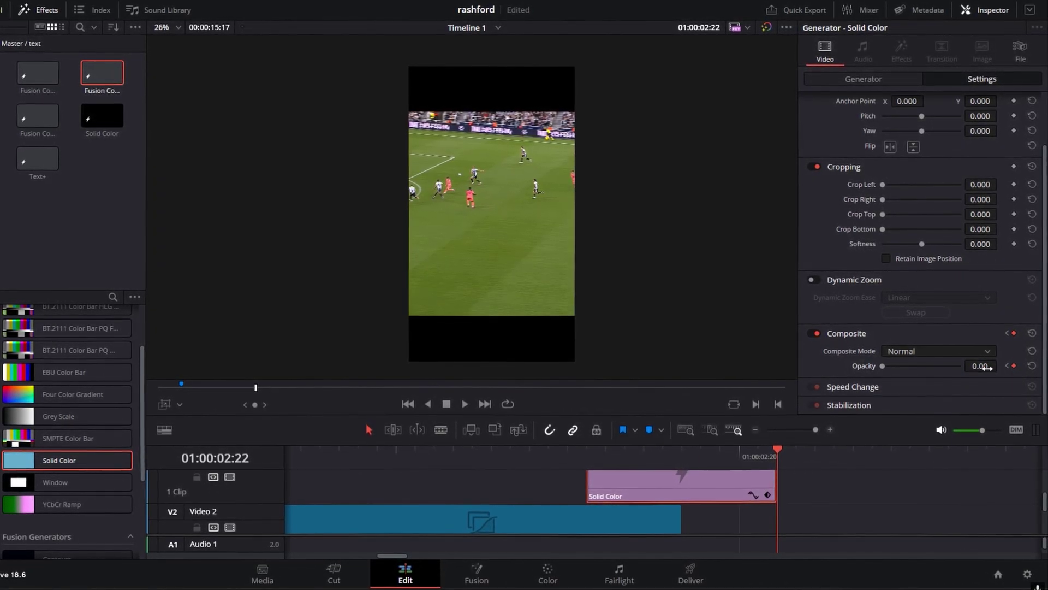
{"action": "left_click", "coordinate": [587, 452]}
{"action": "key", "text": "space"}
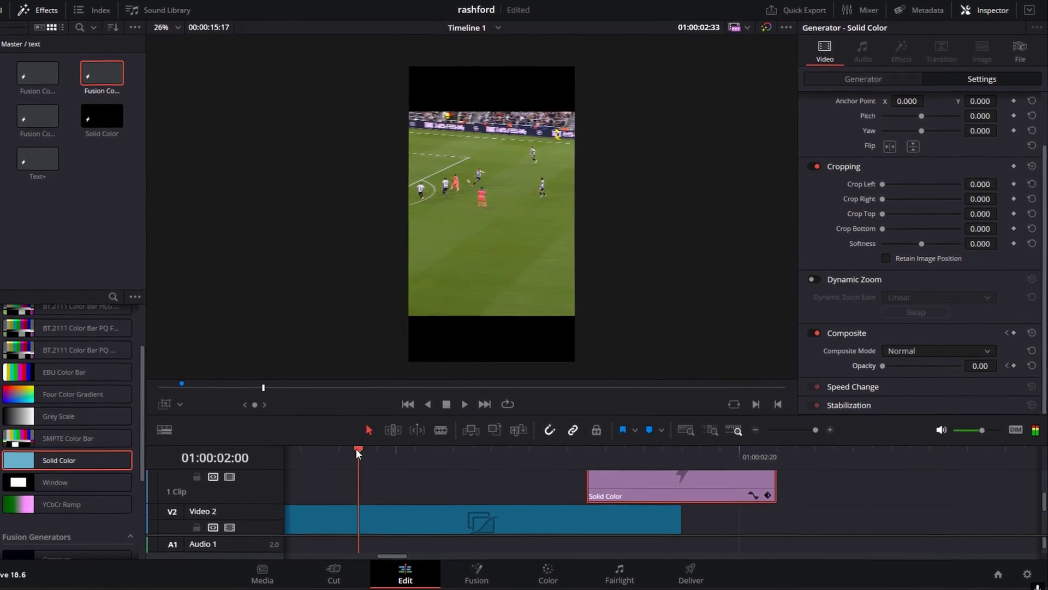
Paste copies of the Soccer Ball In Net sound effect along Audio 1 from about 01:00:03:00 onward, matching the ball touches
{"action": "key", "text": "ctrl+minus"}
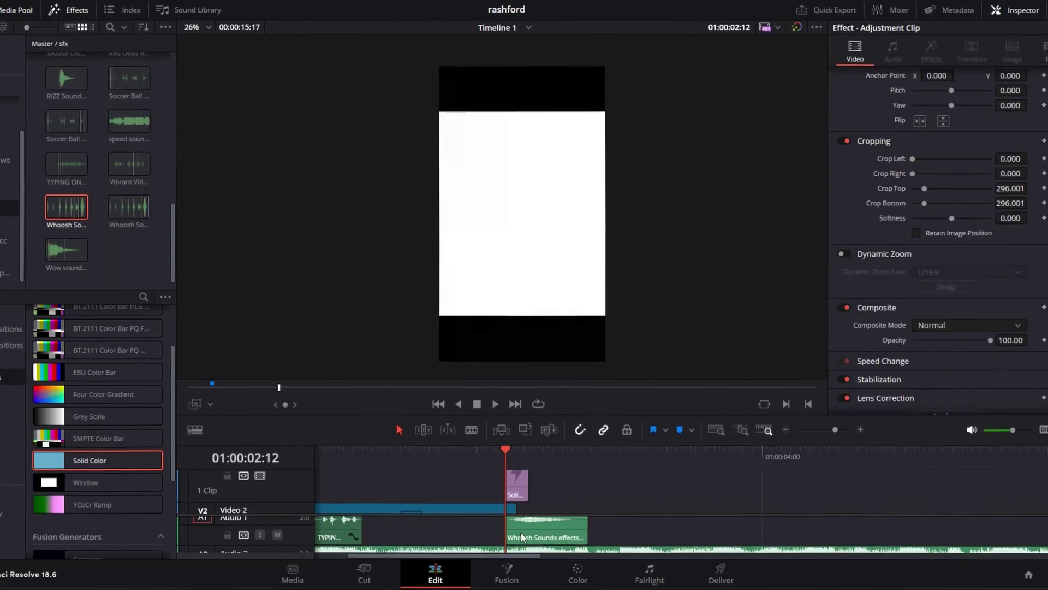
{"action": "left_click", "coordinate": [839, 451]}
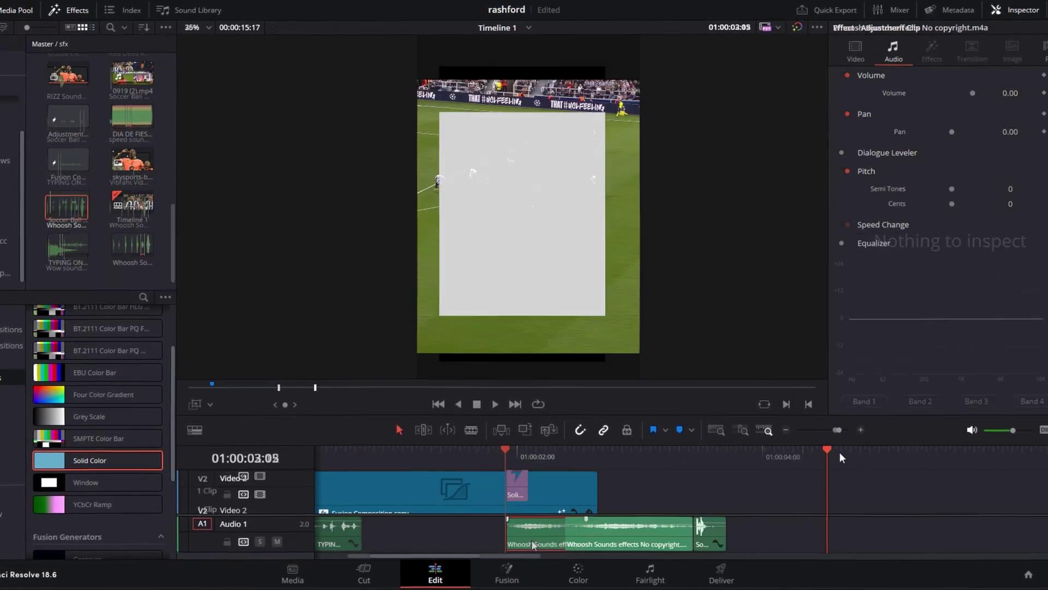
{"action": "key", "text": "ctrl+v"}
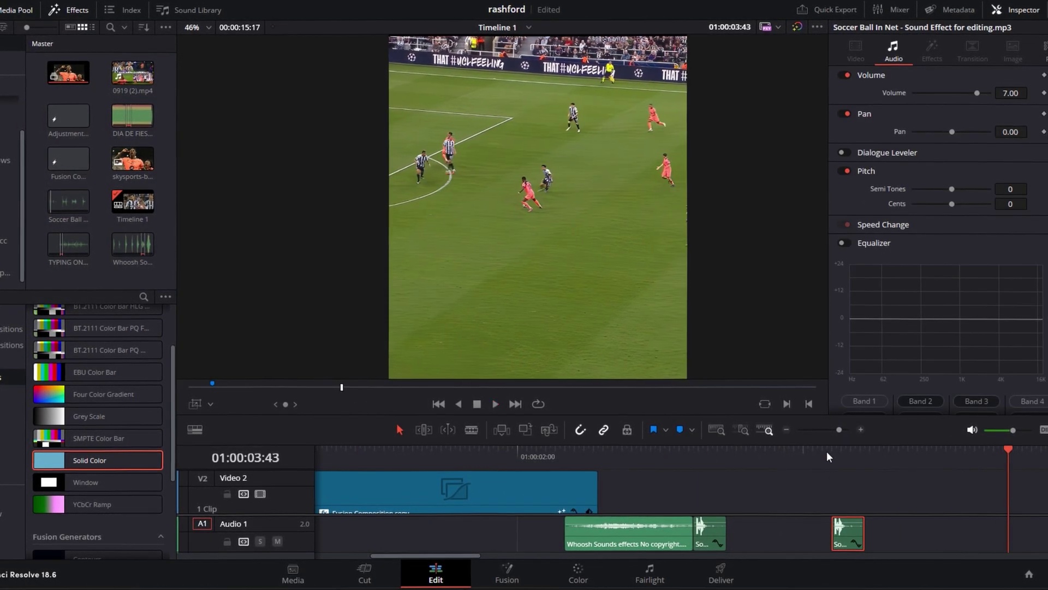
{"action": "key", "text": "ctrl+v"}
{"action": "key", "text": "space"}
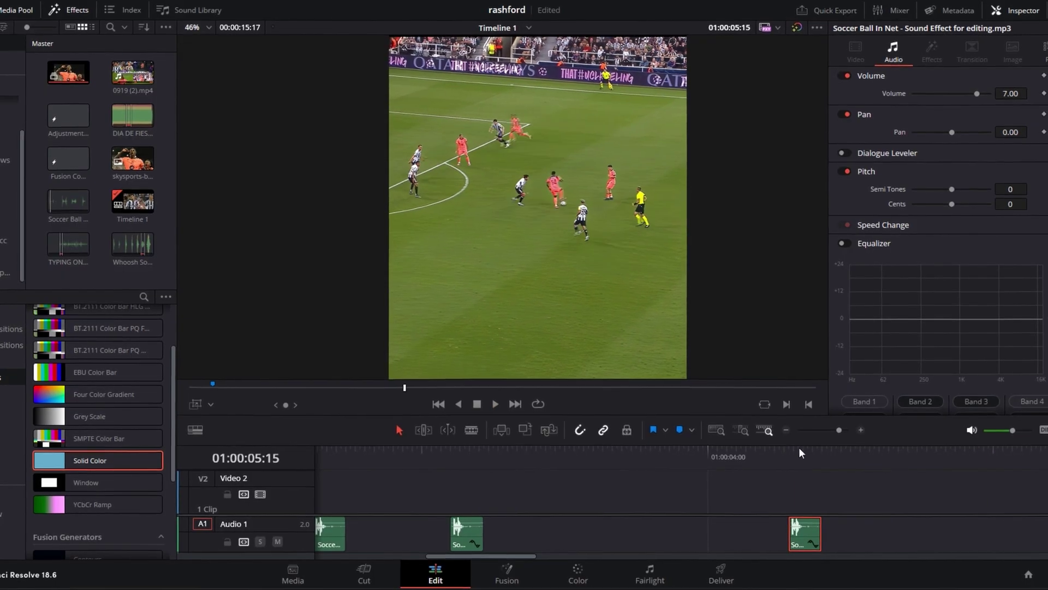
{"action": "key", "text": "space"}
{"action": "key", "text": "ctrl+minus"}
{"action": "key", "text": "ctrl+v"}
{"action": "key", "text": "space"}
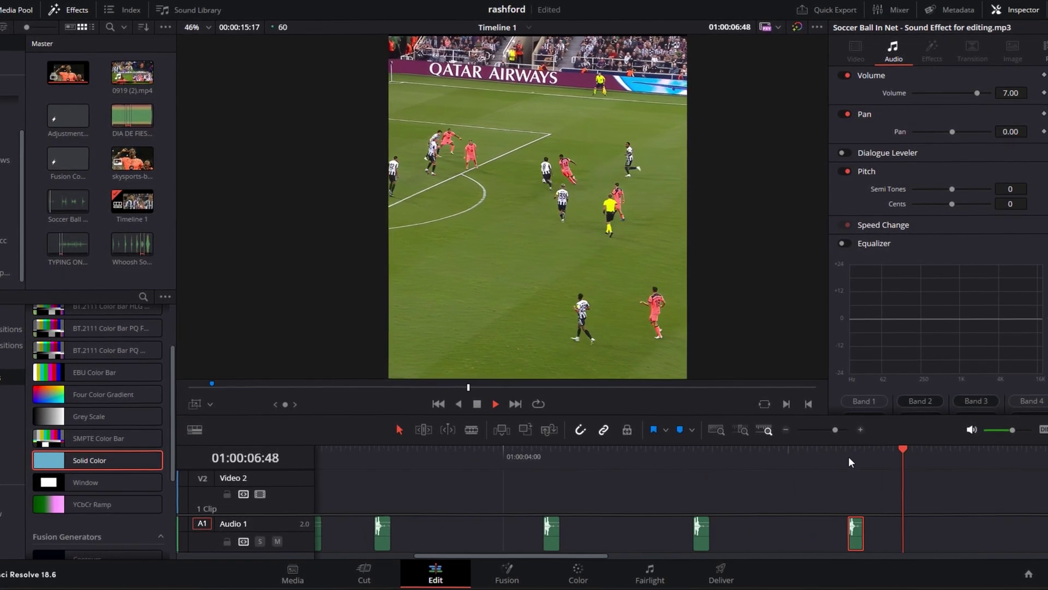
Place the typing sound effect on Audio 1 at the end of the second white flash, just before 01:00:12:00
{"action": "left_click", "coordinate": [787, 429]}
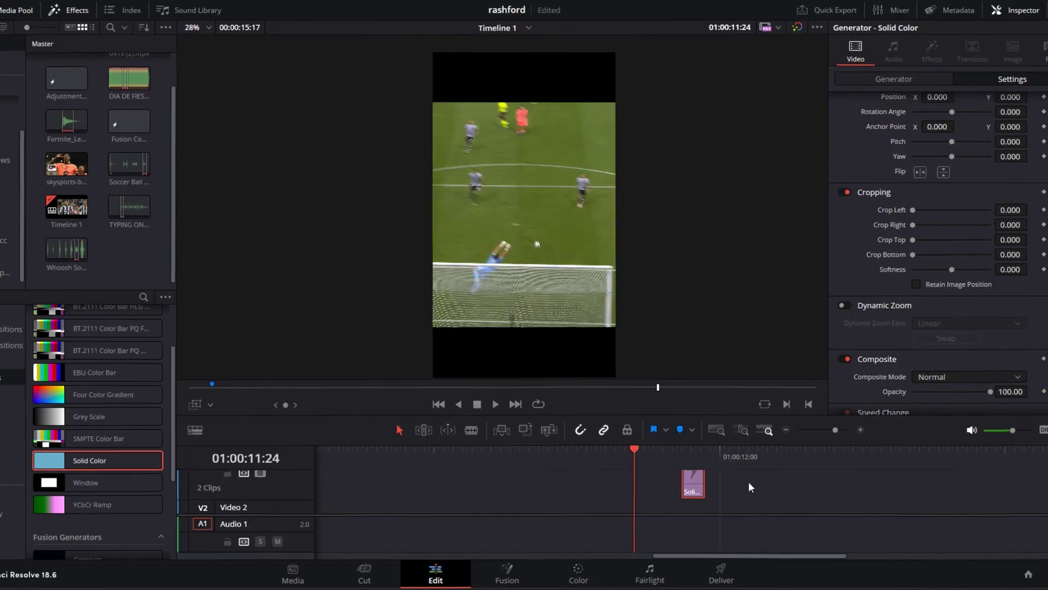
{"action": "left_click_drag", "start_coordinate": [129, 206], "coordinate": [704, 532]}
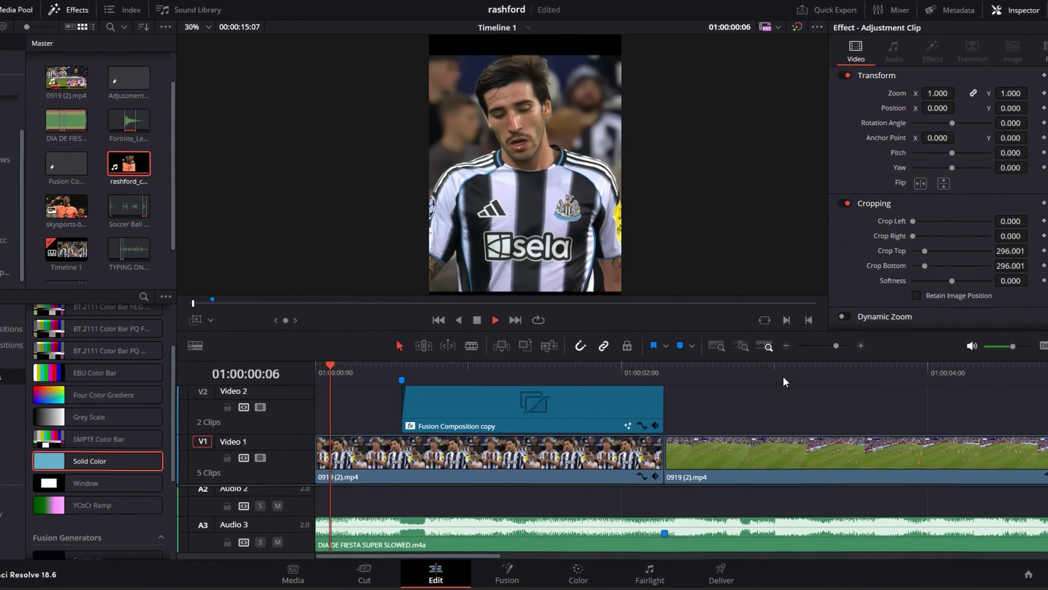
Play the whole edit through from the start to check the title, flashes and cuts
{"action": "left_click", "coordinate": [787, 344]}
{"action": "left_click", "coordinate": [787, 344]}
{"action": "left_click", "coordinate": [787, 344]}
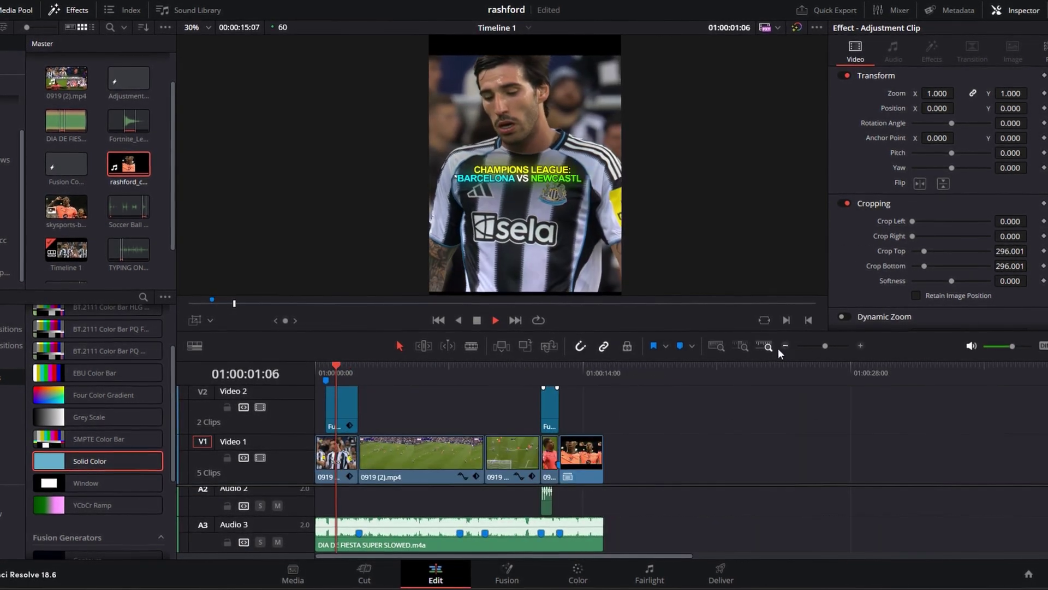
{"action": "scroll", "coordinate": [697, 440], "scroll_direction": "up", "scroll_amount": 1}
{"action": "scroll", "coordinate": [686, 292], "scroll_direction": "down", "scroll_amount": 1}
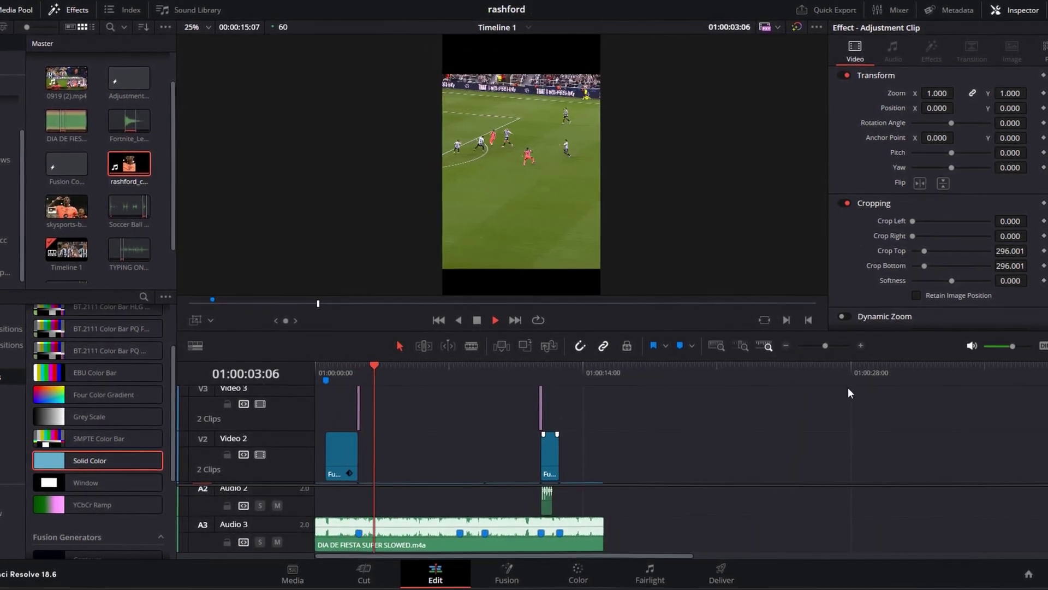
{"action": "left_click", "coordinate": [860, 345]}
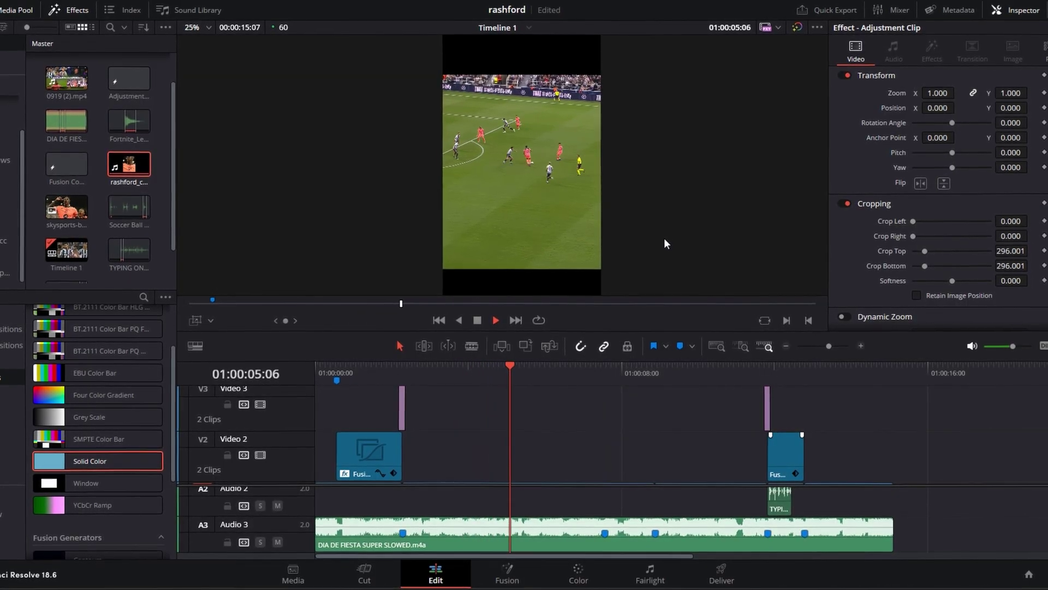
{"action": "scroll", "coordinate": [673, 267], "scroll_direction": "up", "scroll_amount": 1}
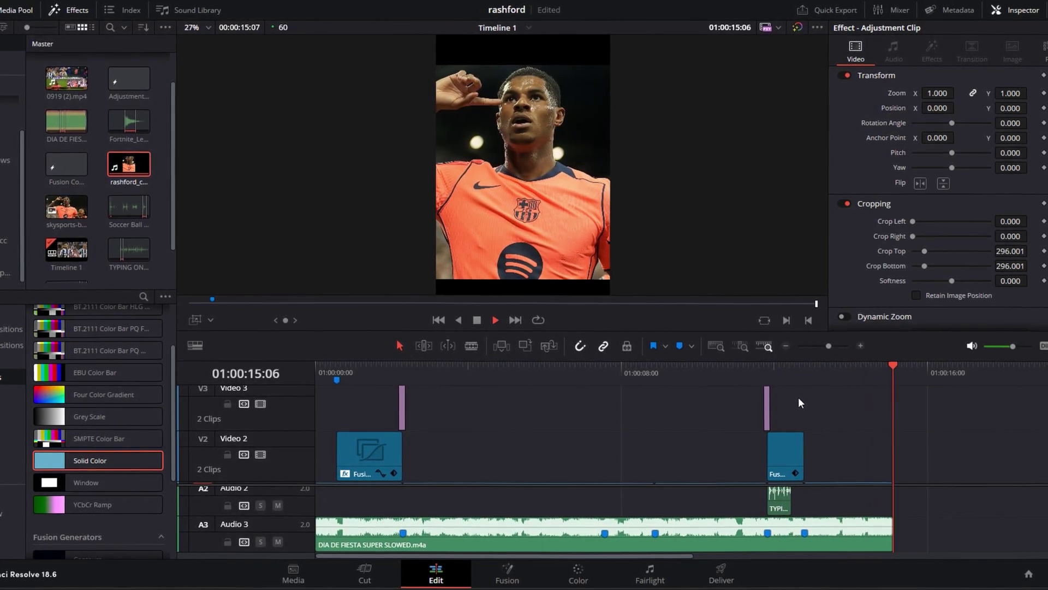
Combine both Fusion title compositions and both white solids into one new compound clip
{"action": "left_click_drag", "start_coordinate": [798, 397], "coordinate": [371, 457]}
{"action": "scroll", "coordinate": [371, 461], "scroll_direction": "down", "scroll_amount": 1}
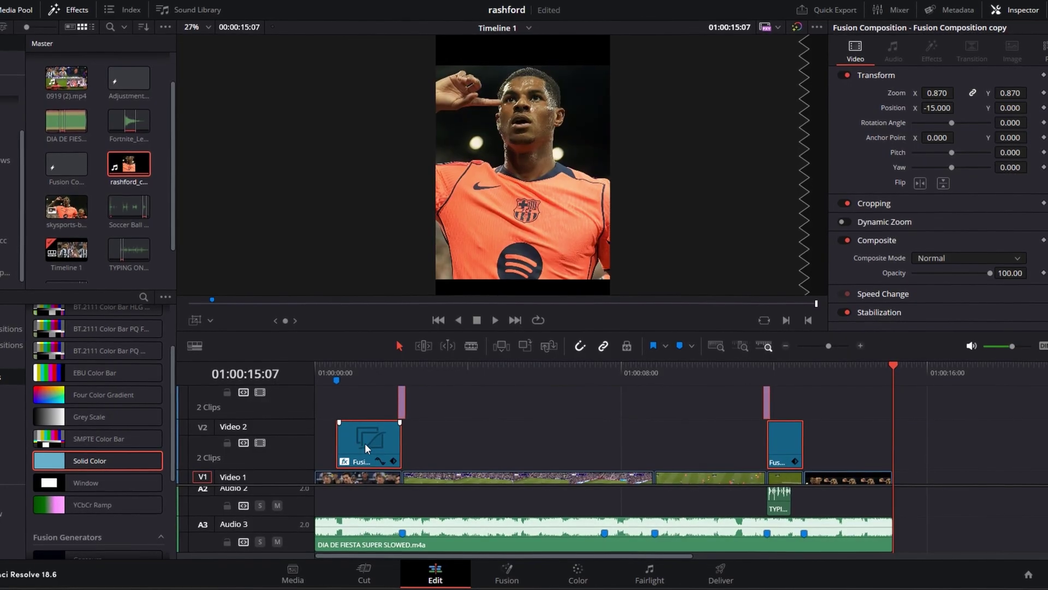
{"action": "right_click", "coordinate": [365, 443]}
{"action": "left_click", "coordinate": [434, 176]}
{"action": "key", "text": "Return"}
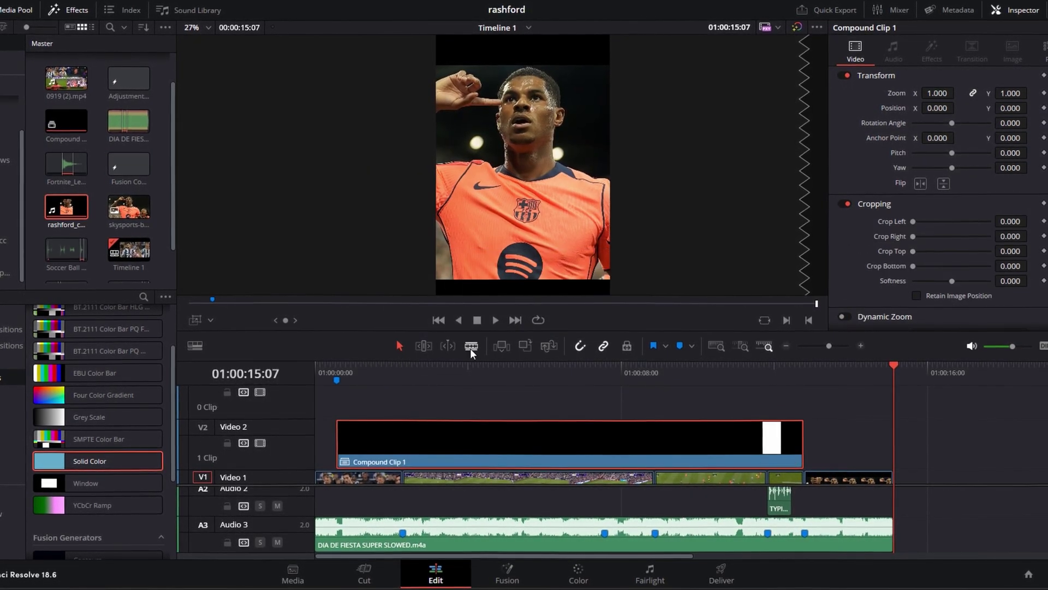
Move the compound clip up one track to Video 3, keeping its start at the marker at 01:00:00:34
{"action": "key", "text": "shift+Up"}
{"action": "left_click", "coordinate": [861, 346]}
{"action": "left_click", "coordinate": [861, 346]}
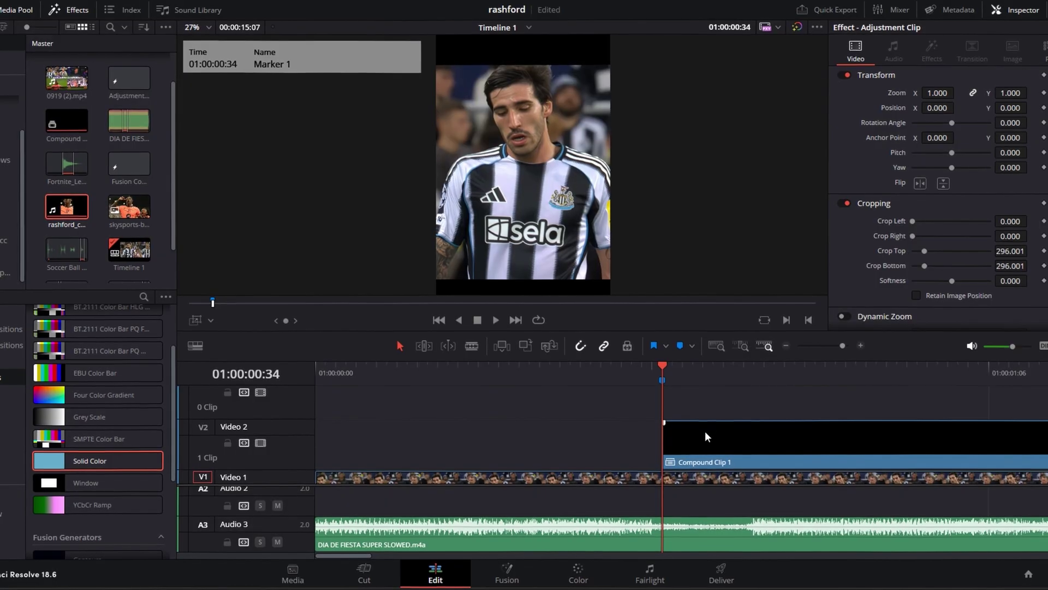
{"action": "left_click_drag", "start_coordinate": [705, 431], "coordinate": [713, 406]}
{"action": "left_click", "coordinate": [784, 346]}
{"action": "left_click", "coordinate": [785, 345]}
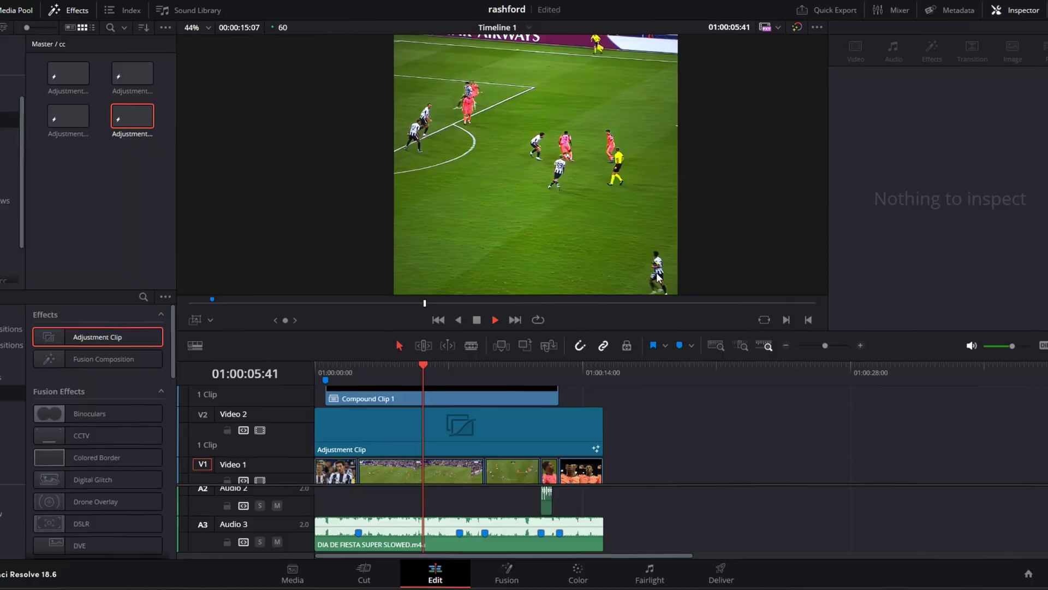
Add an Adjustment Clip on Video 4 at 01:00:08:22 and cut it off at 01:00:08:53
{"action": "left_click", "coordinate": [862, 345]}
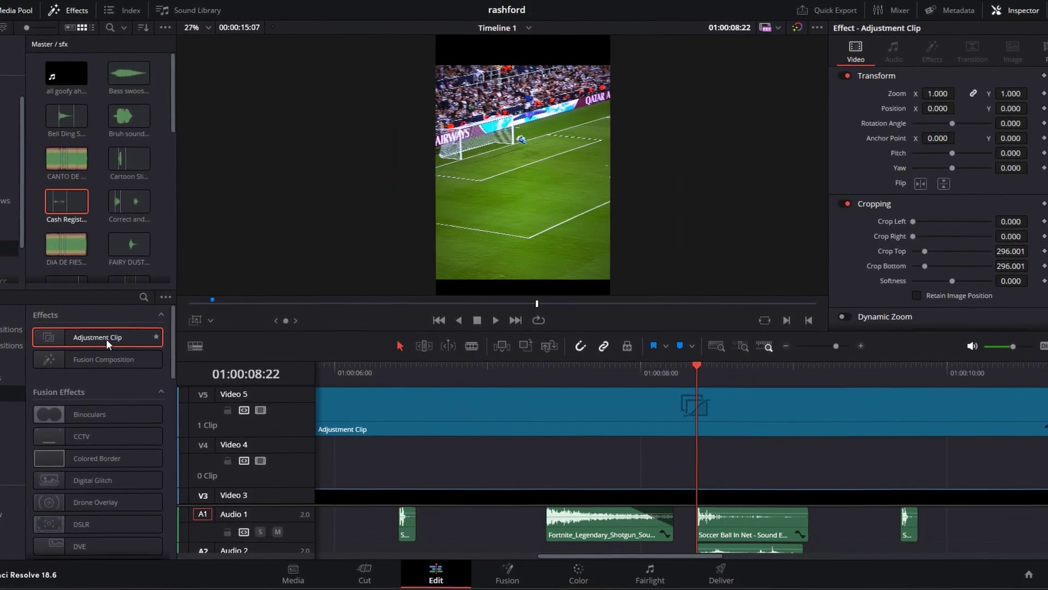
{"action": "left_click_drag", "start_coordinate": [97, 337], "coordinate": [757, 467]}
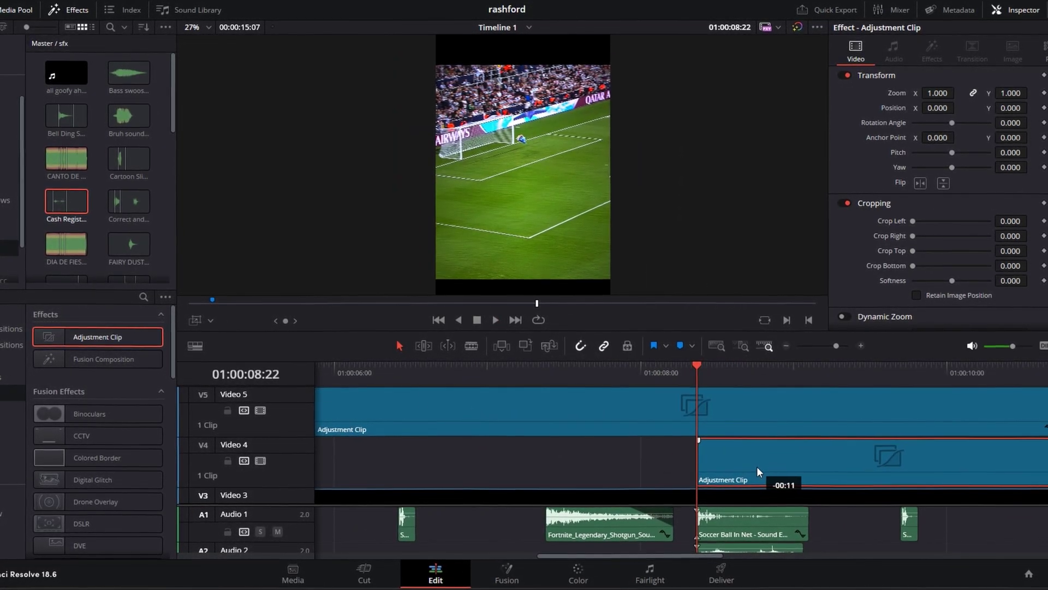
{"action": "key", "text": "space"}
{"action": "key", "text": "space"}
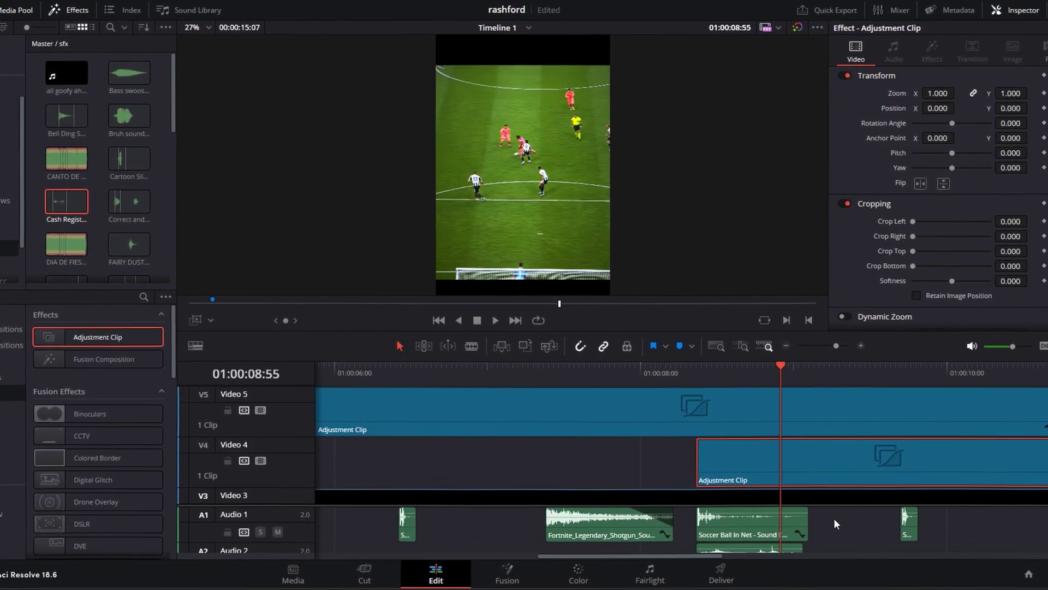
{"action": "key", "text": "Left"}
{"action": "key", "text": "Left"}
{"action": "key", "text": "Left"}
{"action": "key", "text": "Right"}
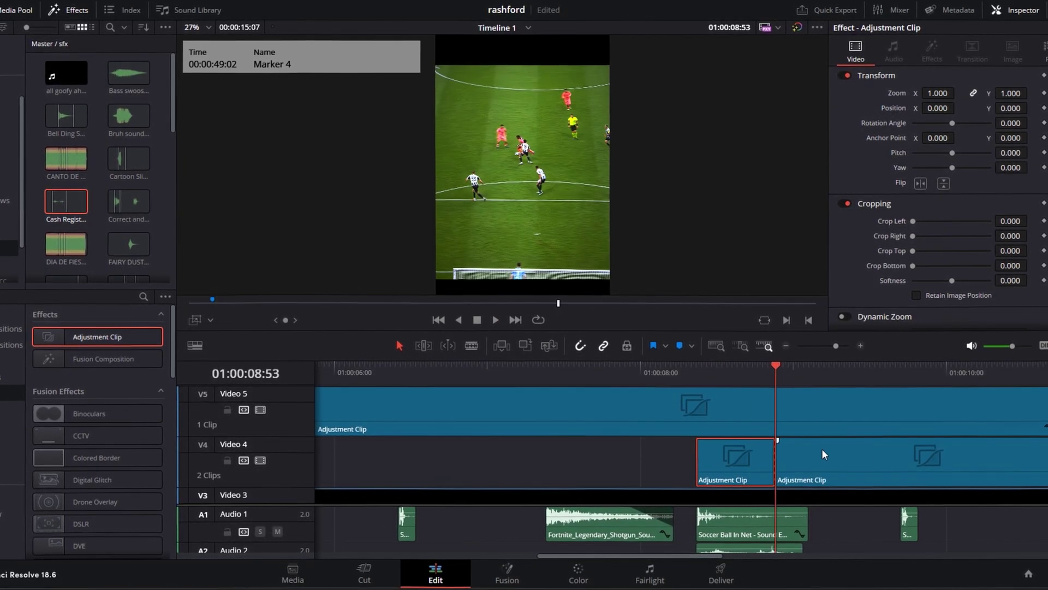
Open the short adjustment clip in Fusion and add a Glow node between its input and output
{"action": "key", "text": "shift+5"}
{"action": "key", "text": "shift+space"}
{"action": "type", "text": "glow"}
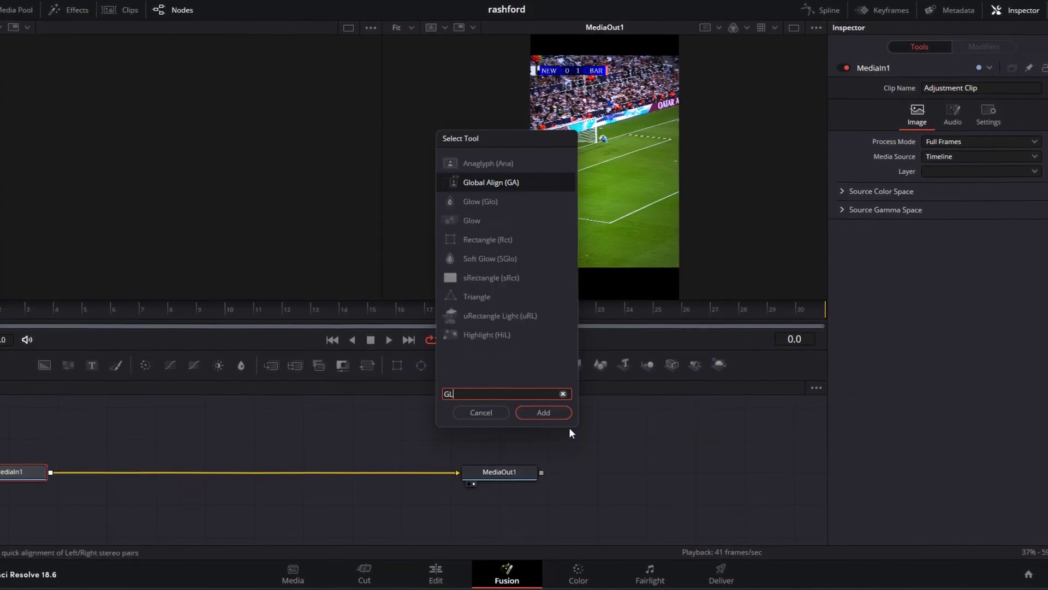
{"action": "key", "text": "Return"}
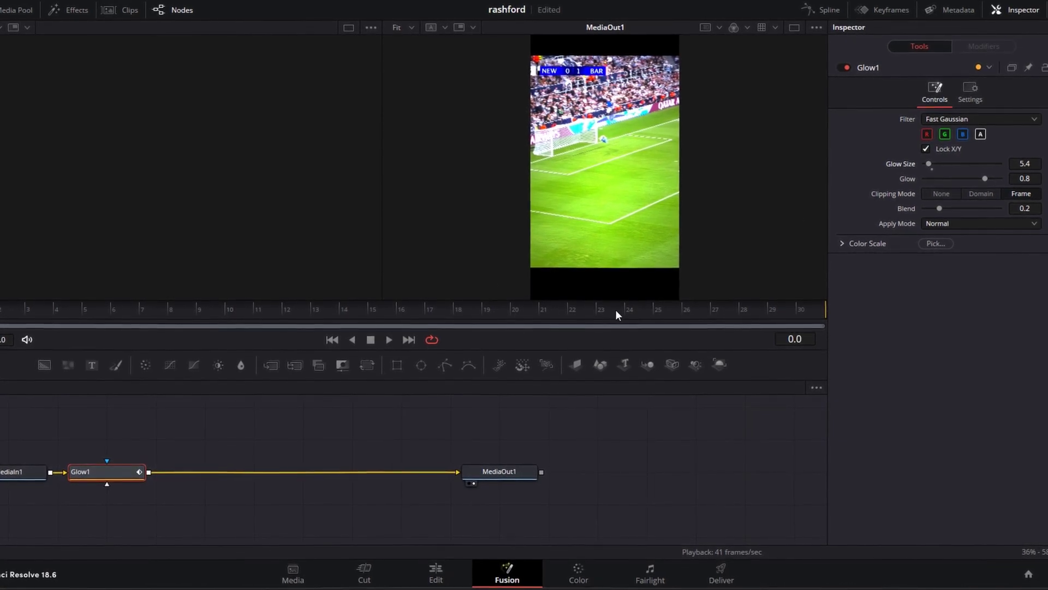
Fade the Glow strength from 0.798 at frame 0 to a lower value at frame 23, and play the shot on the Edit page
{"action": "left_click", "coordinate": [600, 313]}
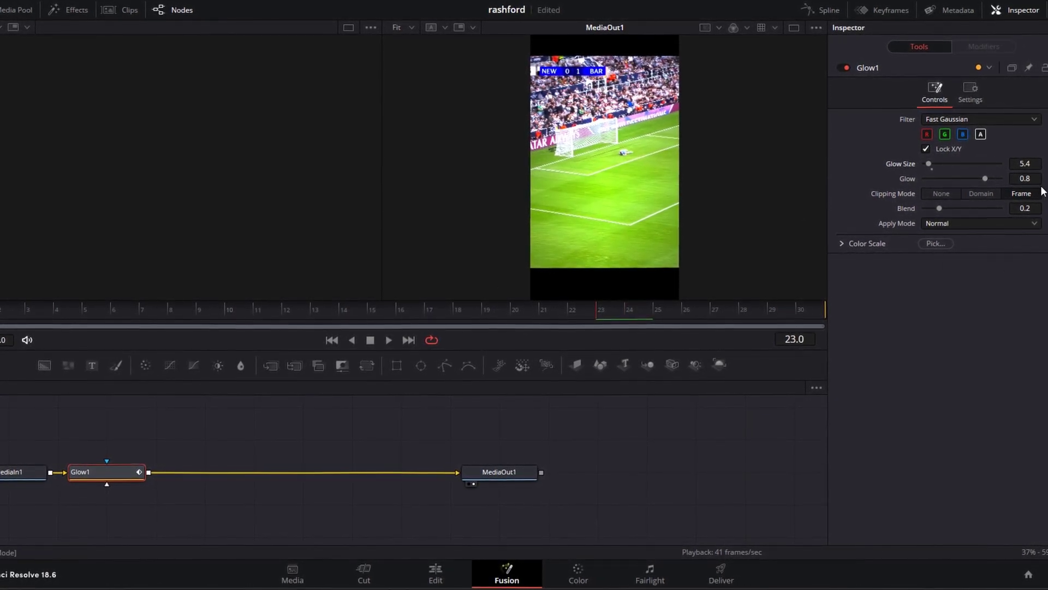
{"action": "left_click_drag", "start_coordinate": [1040, 179], "coordinate": [983, 179]}
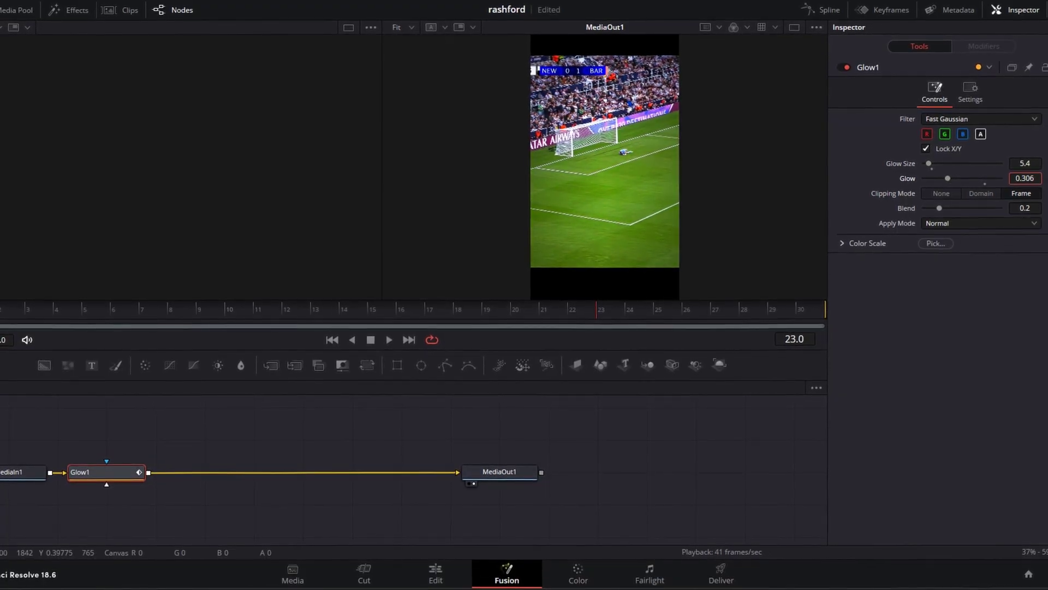
{"action": "key", "text": "["}
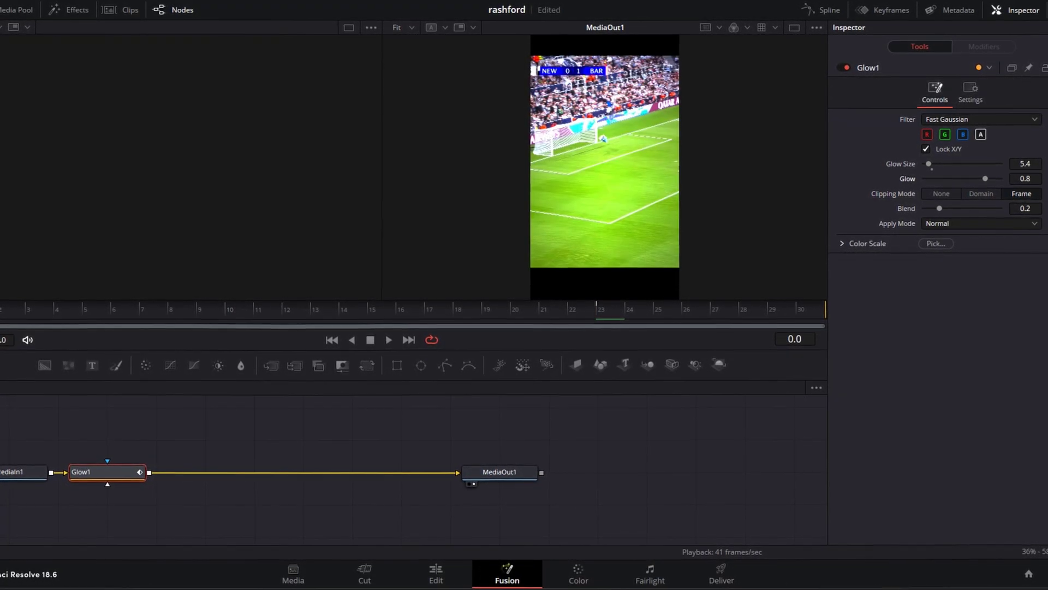
{"action": "mouse_move", "coordinate": [1024, 179]}
{"action": "left_mouse_down"}
{"action": "mouse_move", "coordinate": [1040, 179]}
{"action": "mouse_move", "coordinate": [1024, 179]}
{"action": "left_mouse_up"}
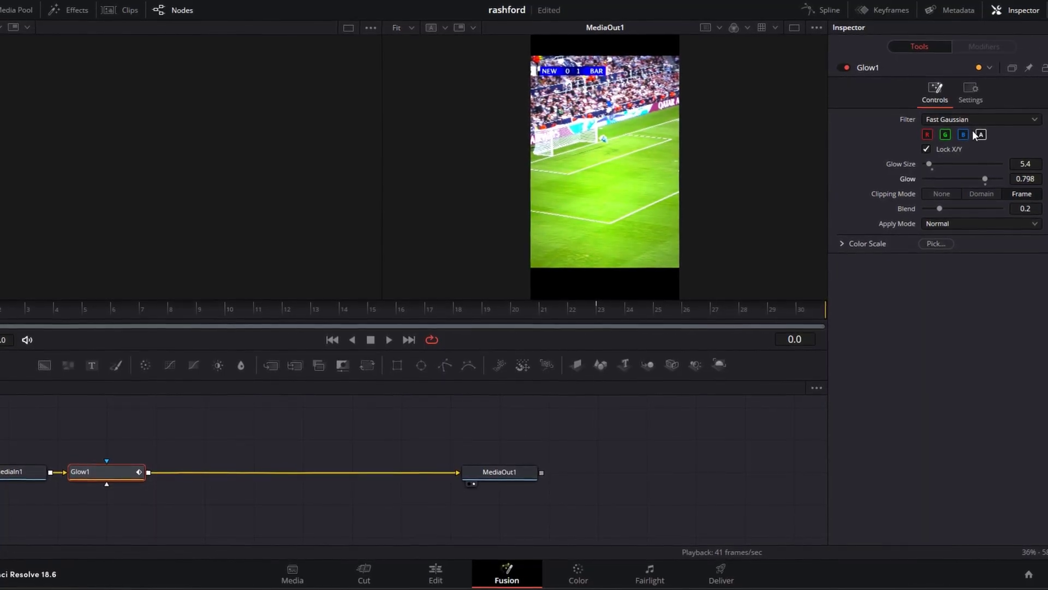
{"action": "left_click", "coordinate": [929, 134]}
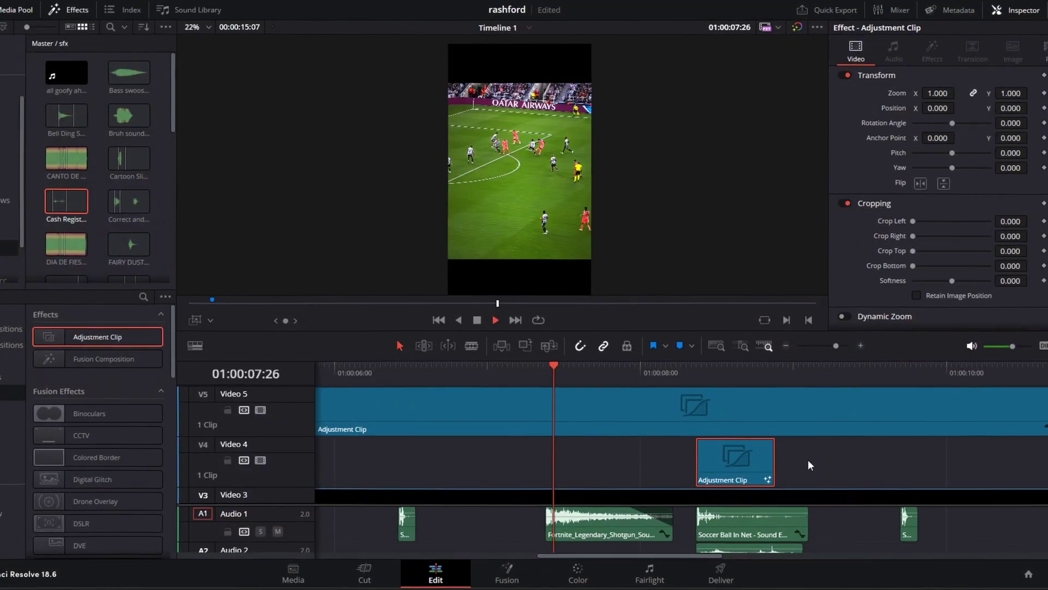
{"action": "left_click", "coordinate": [819, 457]}
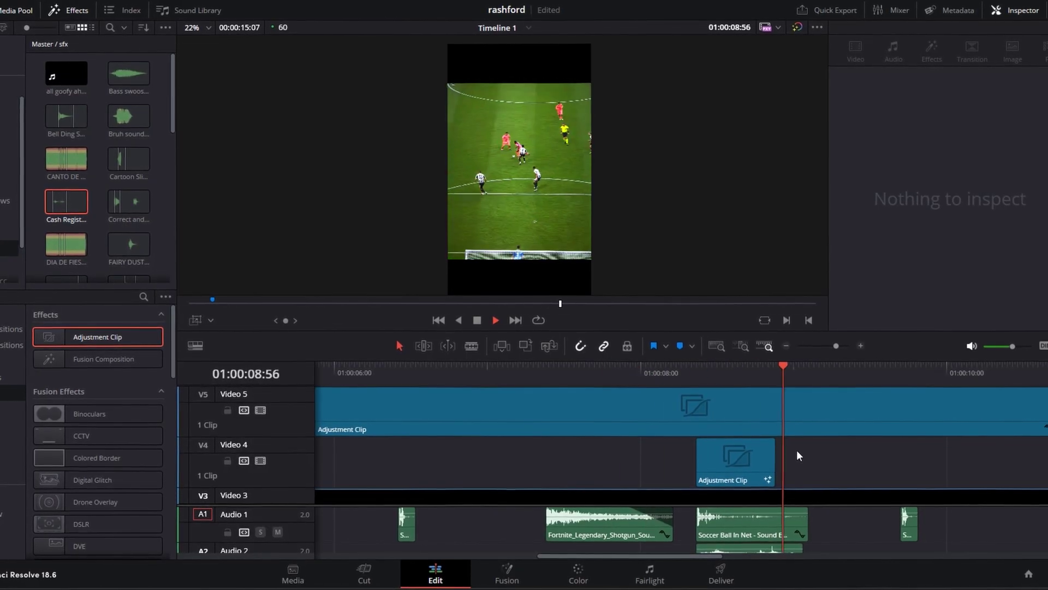
{"action": "left_click", "coordinate": [737, 461]}
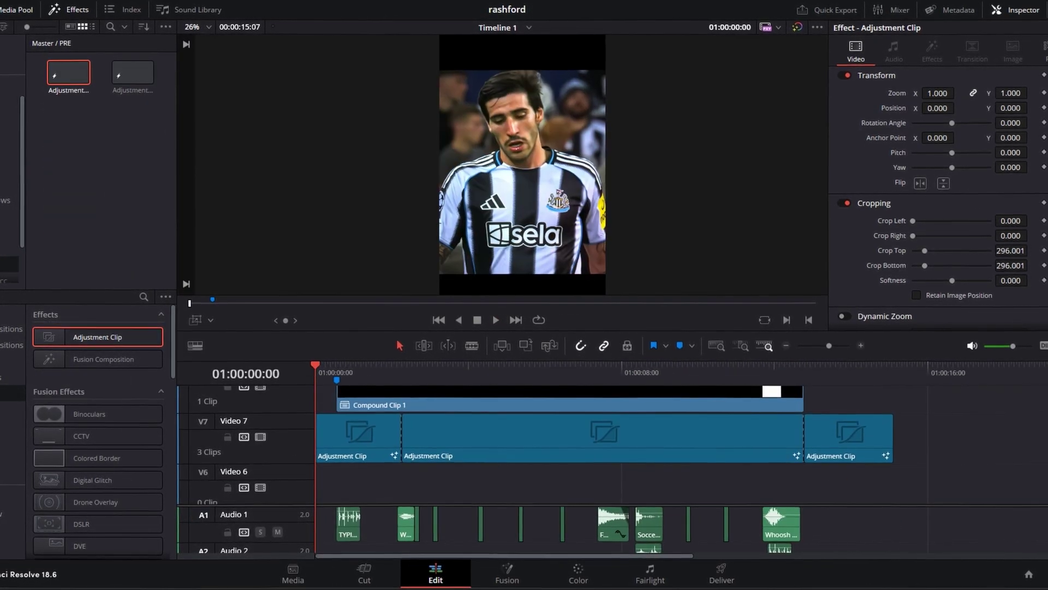
Add a Text+ title on Video 6 at 01:00:00:00 and extend it to the end of the edit
{"action": "left_click", "coordinate": [12, 361]}
{"action": "left_click_drag", "start_coordinate": [135, 445], "coordinate": [424, 486]}
{"action": "left_click_drag", "start_coordinate": [437, 486], "coordinate": [257, 486]}
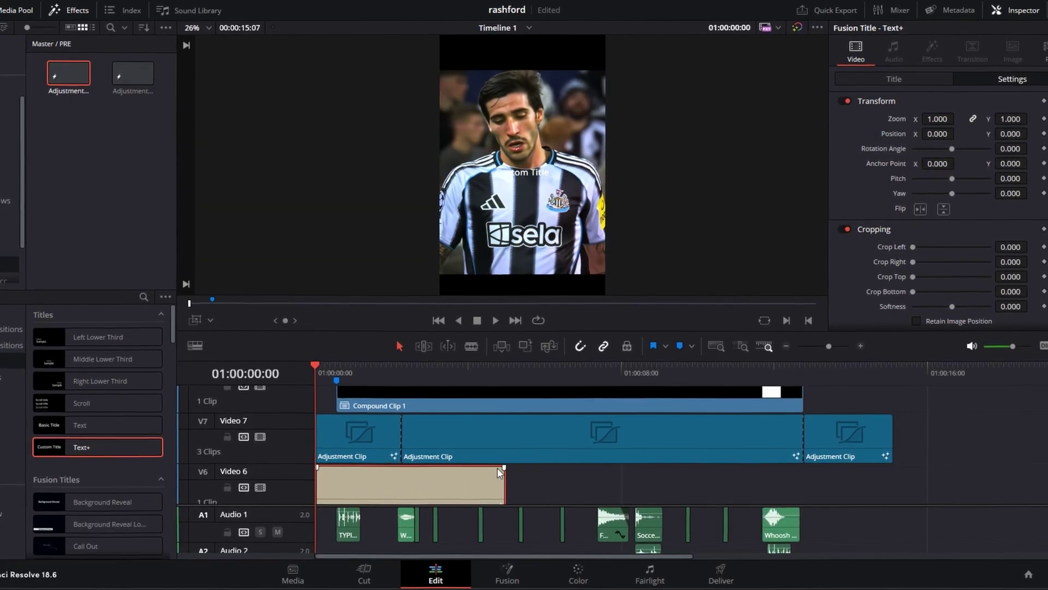
{"action": "scroll", "coordinate": [500, 472], "scroll_direction": "down", "scroll_amount": 1}
{"action": "left_click_drag", "start_coordinate": [502, 437], "coordinate": [892, 449]}
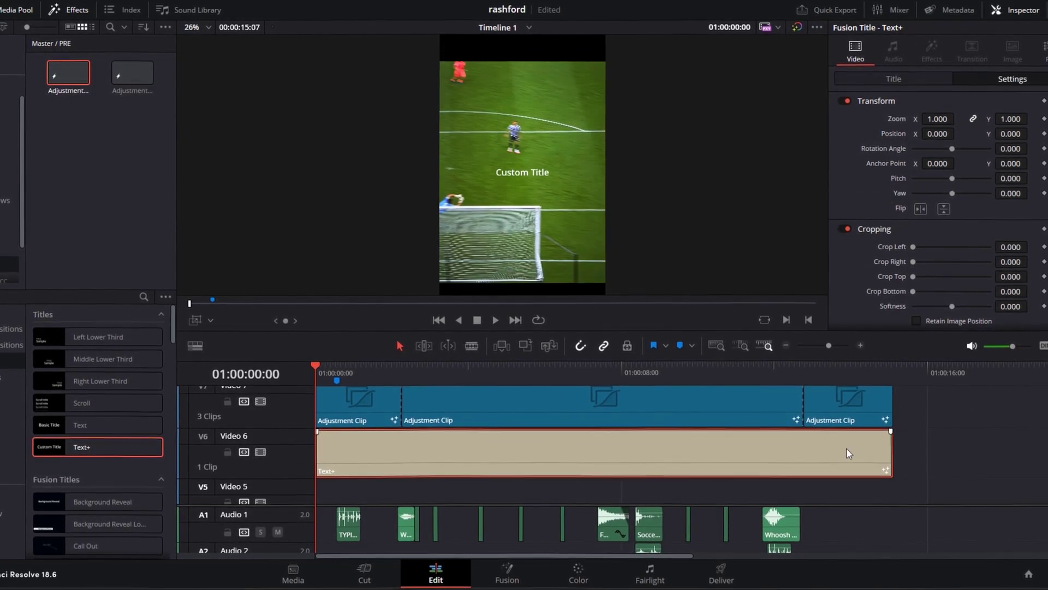
Change the Text+ title on Video 6 to read "hxzenn" and set its zoom to 1.400
{"action": "left_click", "coordinate": [901, 81]}
{"action": "type", "text": "hxzenn"}
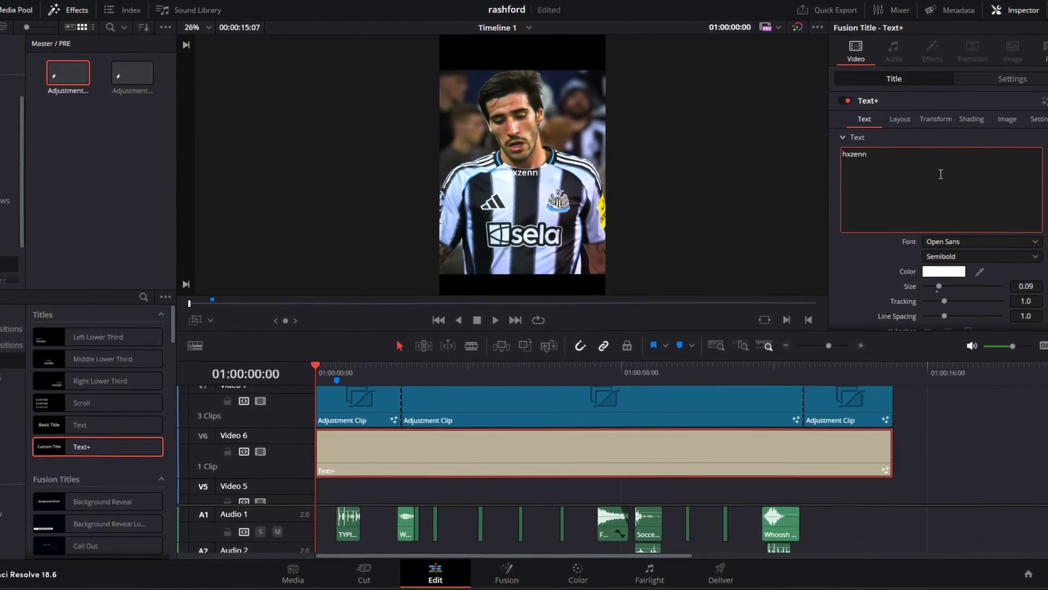
{"action": "left_click", "coordinate": [1012, 79]}
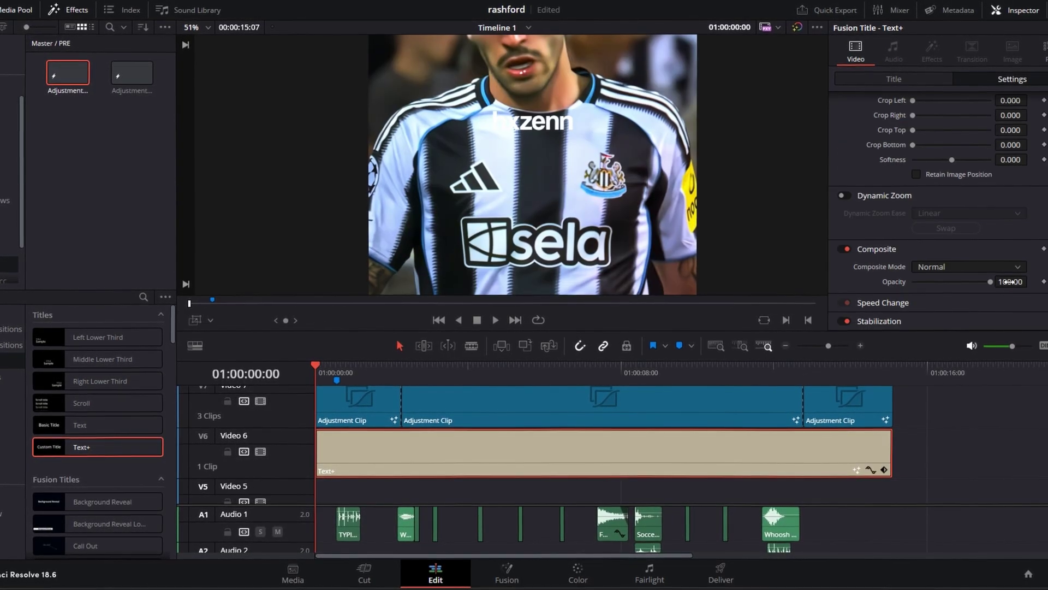
Set the composite mode of the "hxzenn" title to Overlay
{"action": "left_click", "coordinate": [982, 267]}
{"action": "scroll", "coordinate": [959, 371], "scroll_direction": "down", "scroll_amount": 2}
{"action": "scroll", "coordinate": [945, 346], "scroll_direction": "down", "scroll_amount": 3}
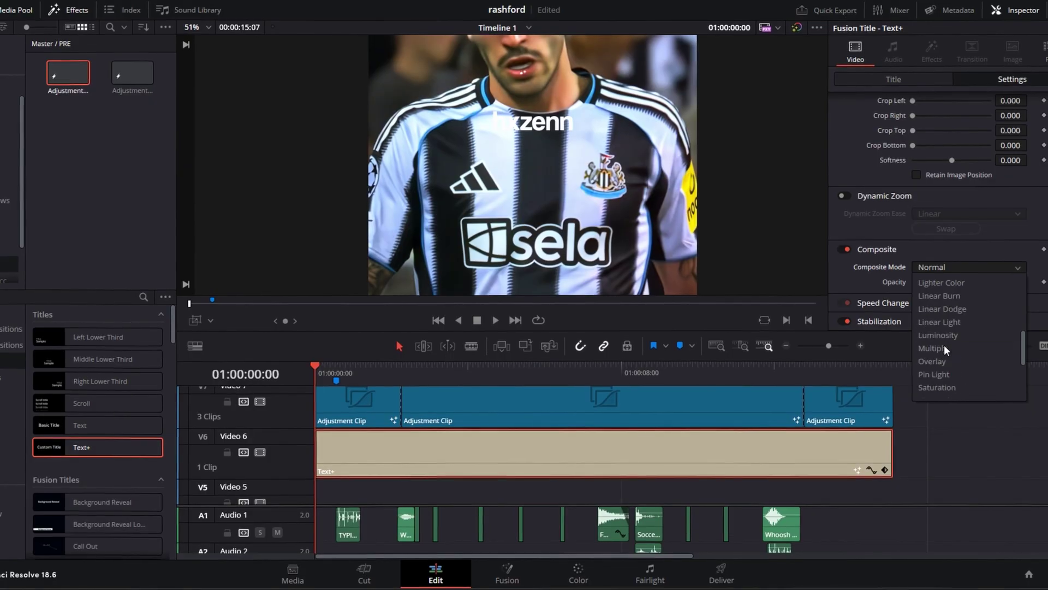
{"action": "left_click", "coordinate": [946, 361]}
{"action": "scroll", "coordinate": [647, 125], "scroll_direction": "down", "scroll_amount": 2}
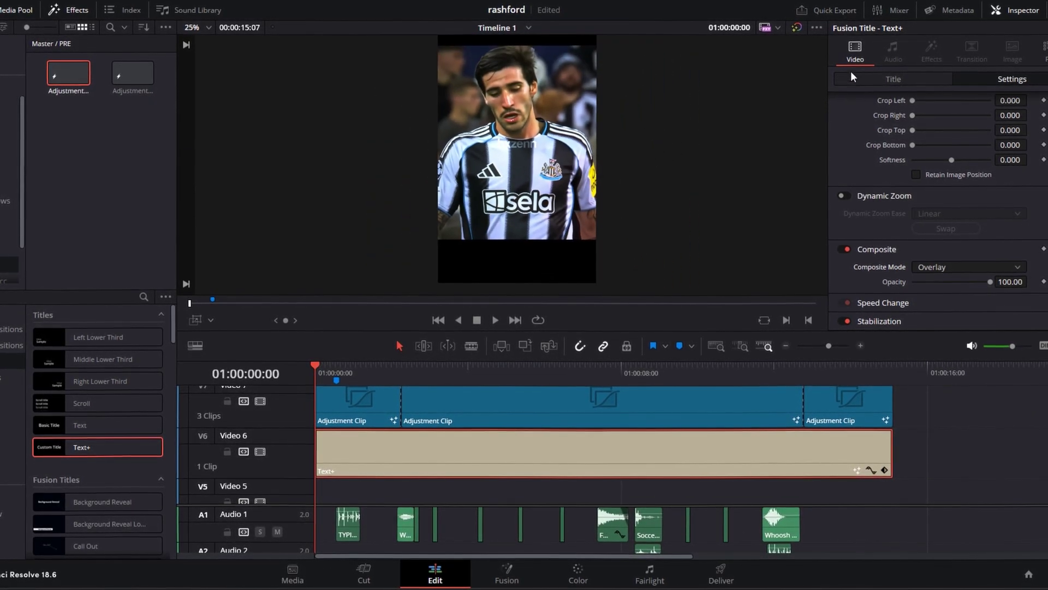
Move the "hxzenn" title down to the lower edge of the player image and apply the Drop Shadow effect to it
{"action": "left_click", "coordinate": [918, 81]}
{"action": "left_click", "coordinate": [1010, 79]}
{"action": "scroll", "coordinate": [956, 164], "scroll_direction": "up", "scroll_amount": 3}
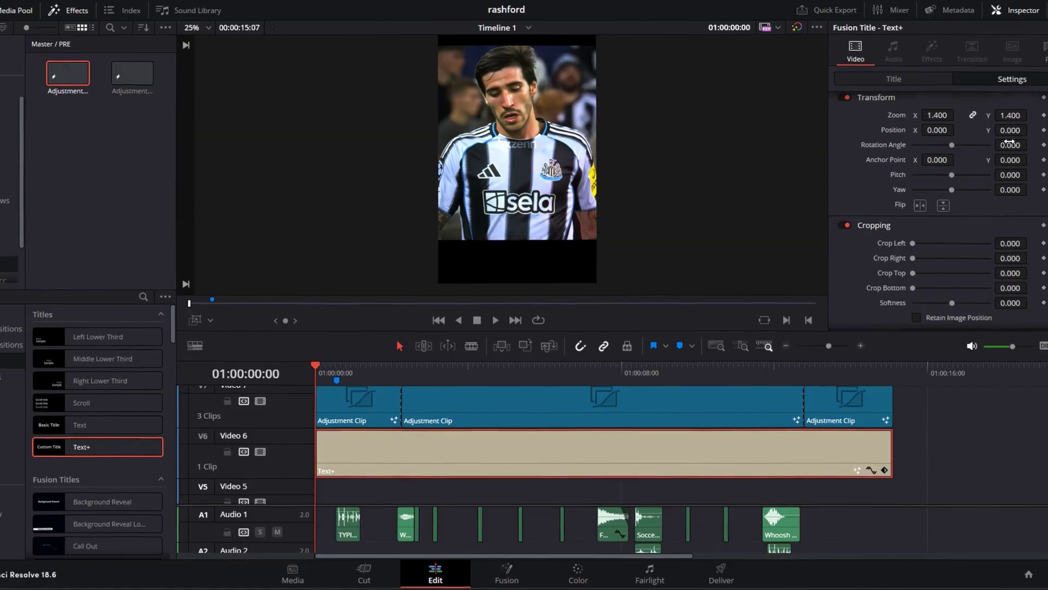
{"action": "left_click_drag", "start_coordinate": [1010, 133], "coordinate": [939, 119]}
{"action": "left_click_drag", "start_coordinate": [131, 365], "coordinate": [371, 457]}
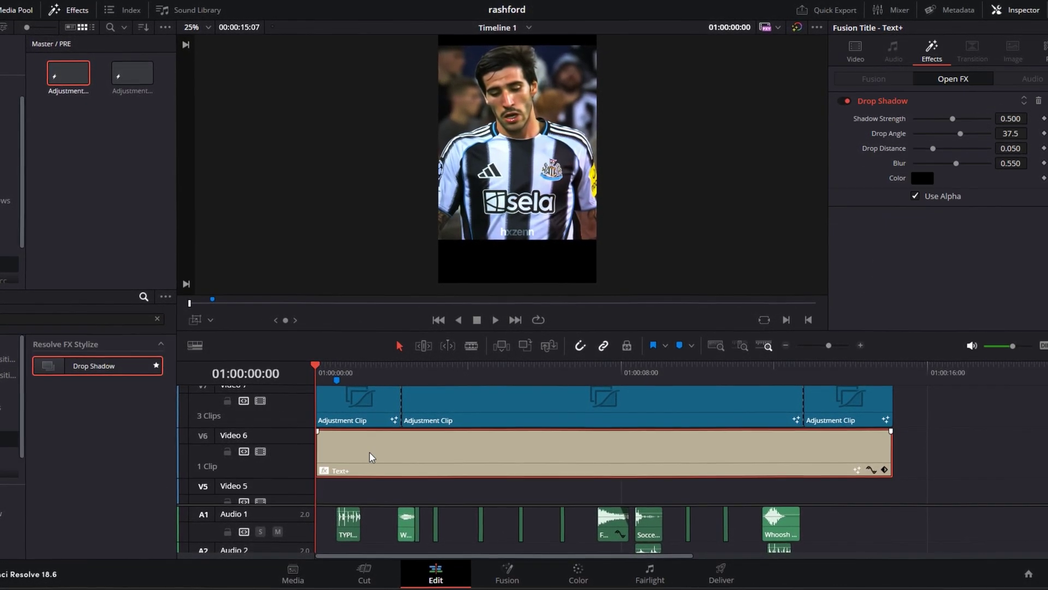